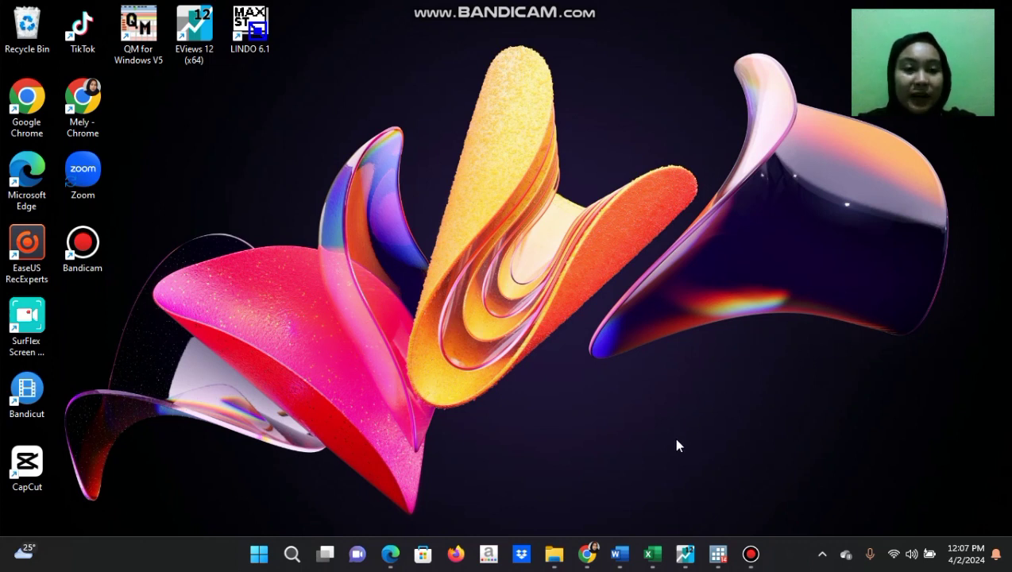
Step: Switch to the Excel workbook and review Table 12_10's year range and its Y, X1 and X2 variable columns
click(651, 553)
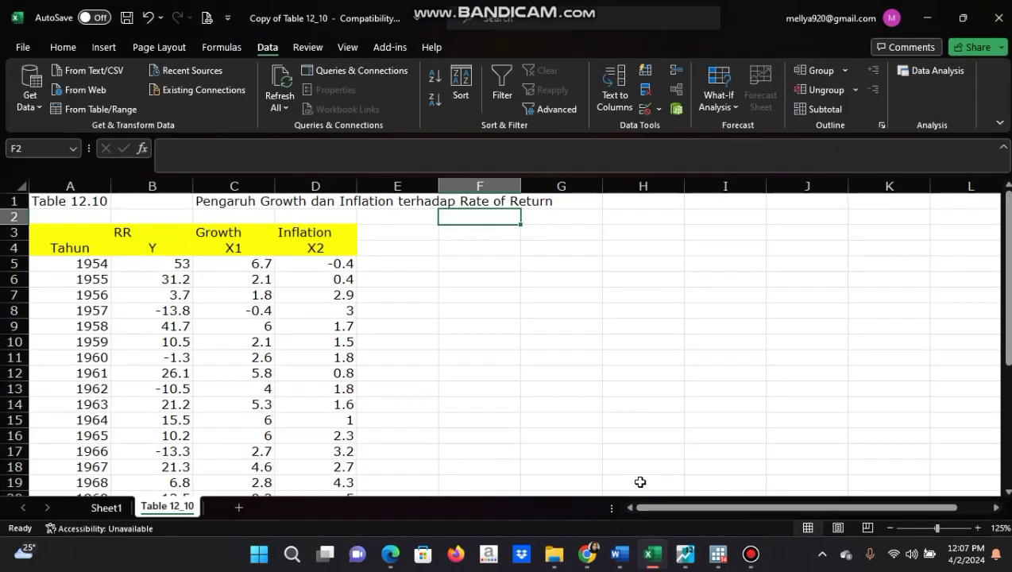
key(Right)
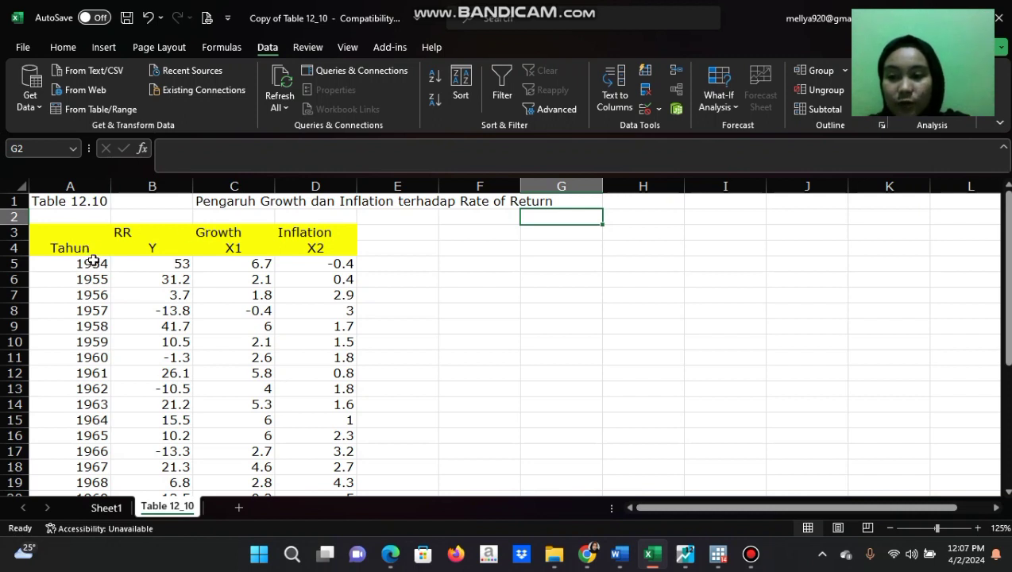
scroll(93, 261, down, 12)
scroll(93, 261, up, 4)
scroll(93, 260, up, 1)
click(93, 340)
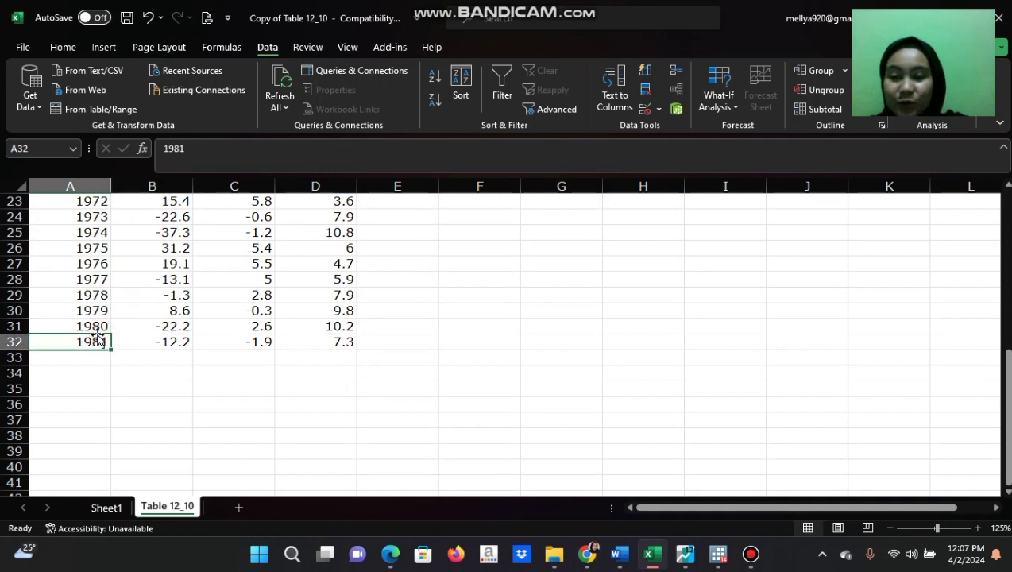
scroll(161, 280, up, 7)
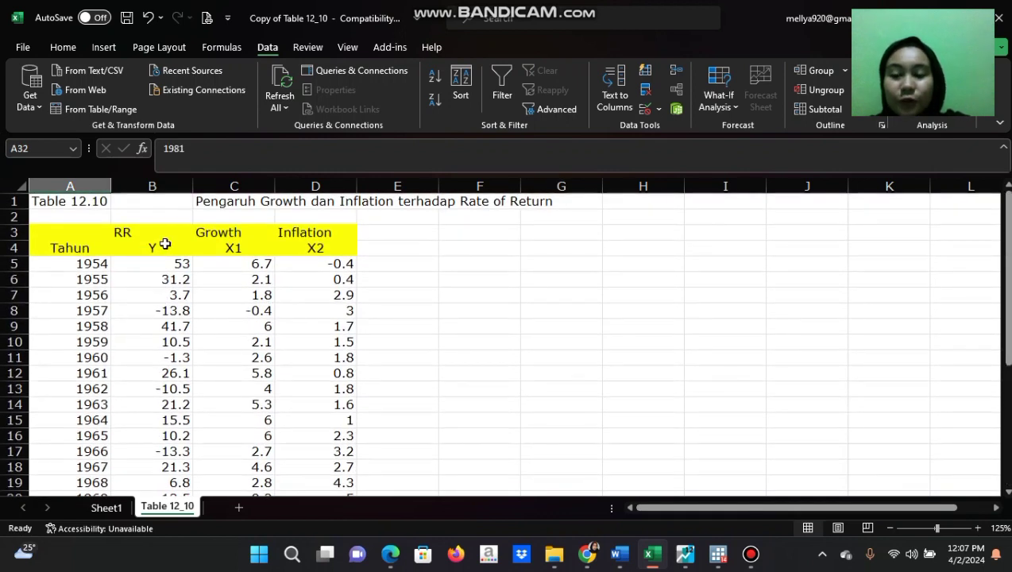
click(162, 247)
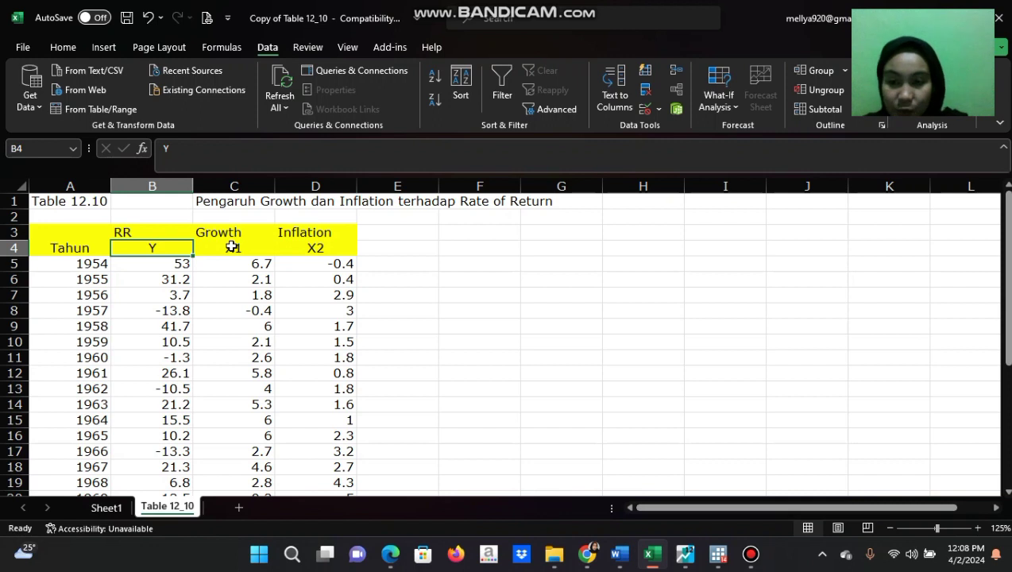
click(306, 237)
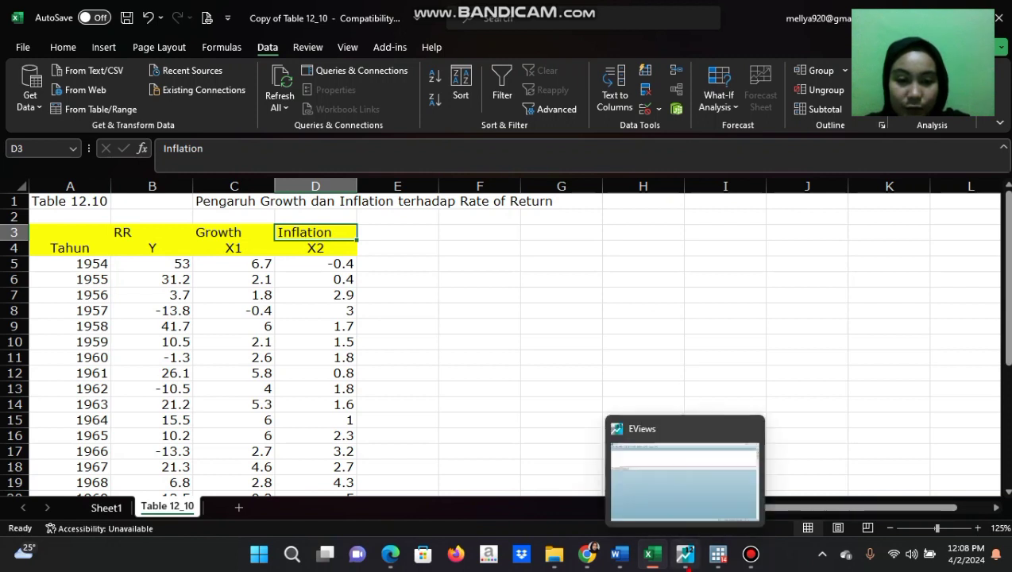
Step: Switch to EViews and start creating a new workfile
click(685, 554)
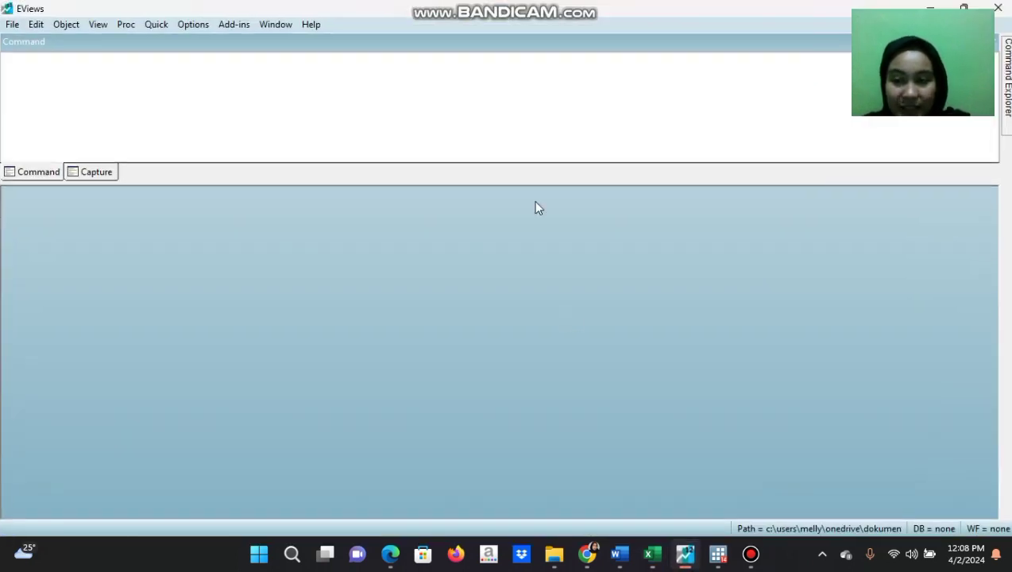
click(14, 31)
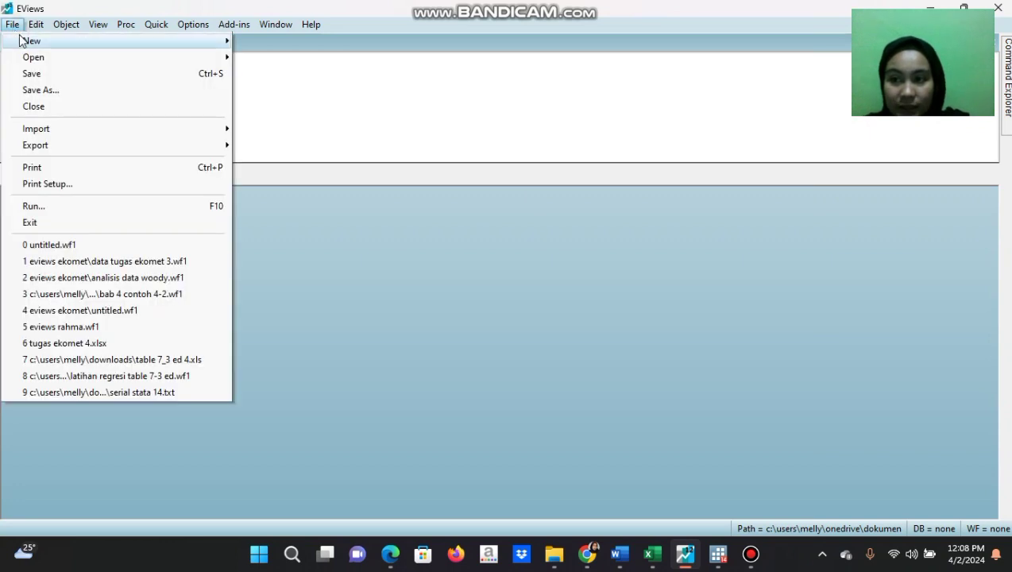
mouse_move(18, 40)
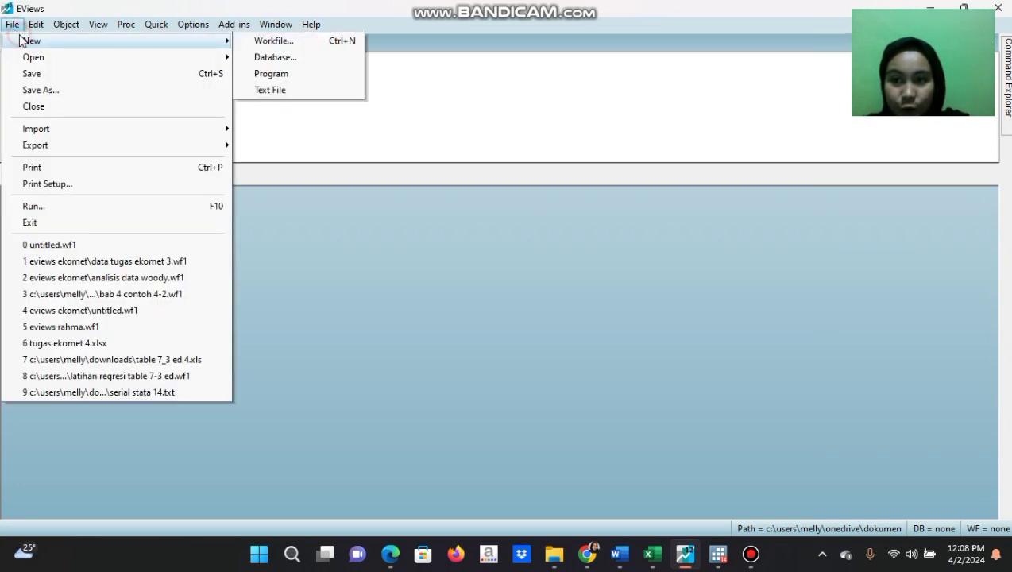
click(243, 46)
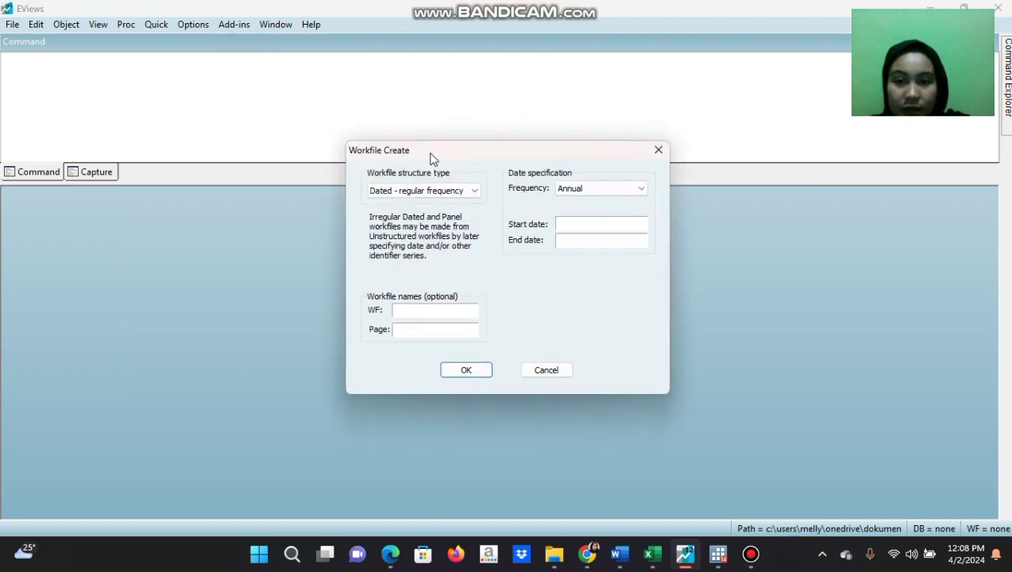
Step: Try the Unstructured / Undated and Balanced Panel structure types, and return the workfile to Dated - regular frequency
click(468, 192)
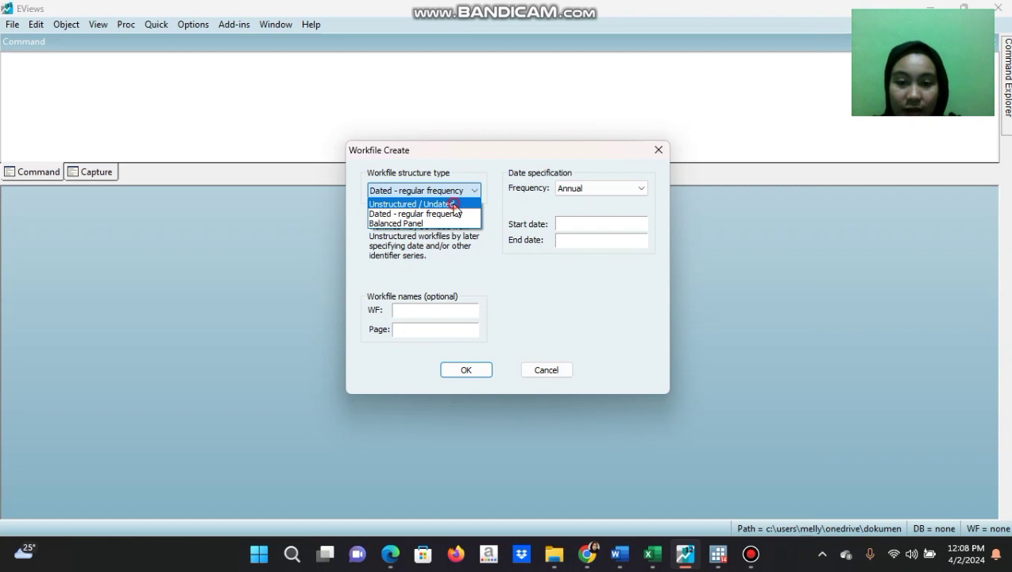
click(455, 205)
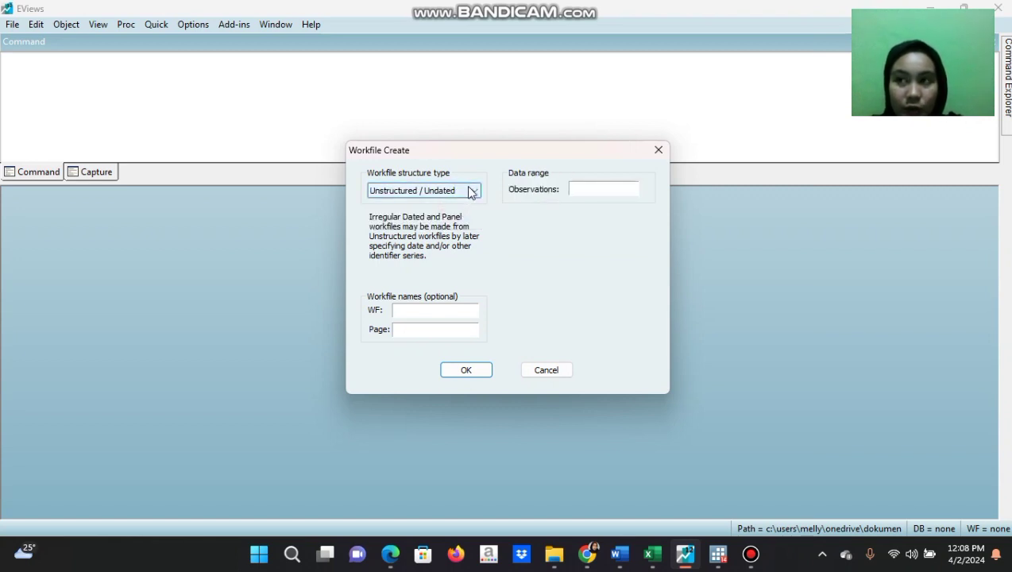
click(469, 197)
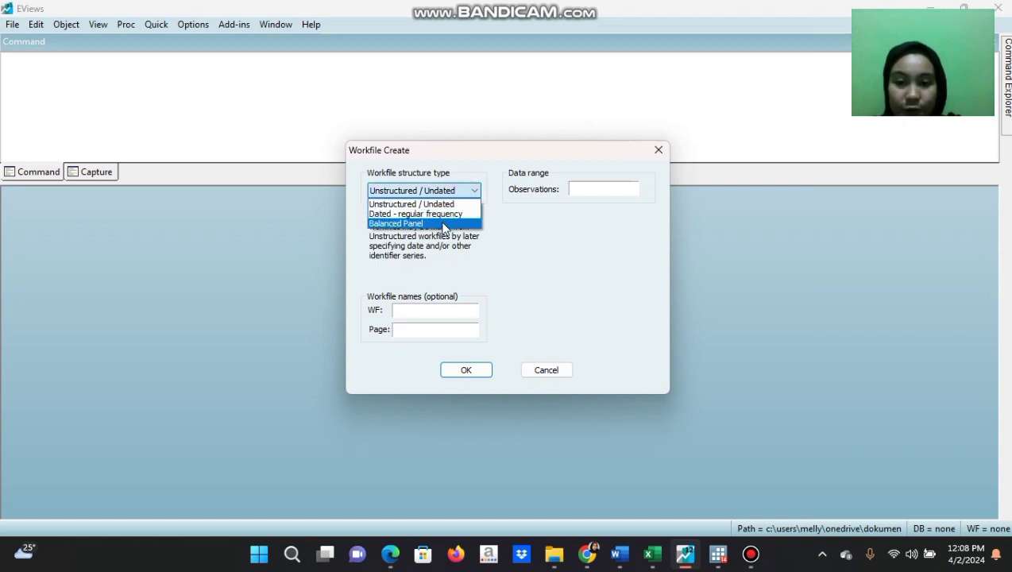
click(443, 224)
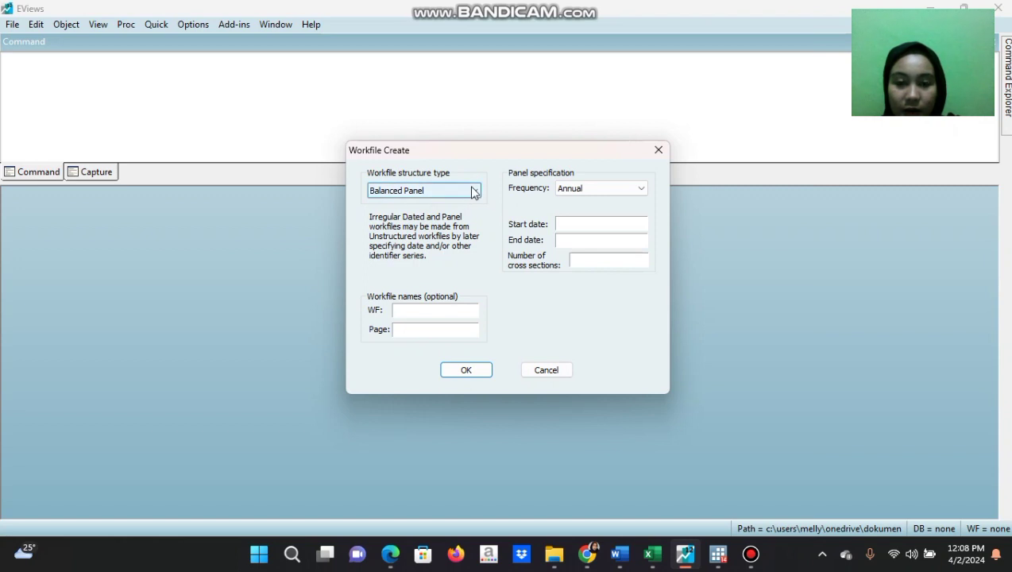
click(473, 192)
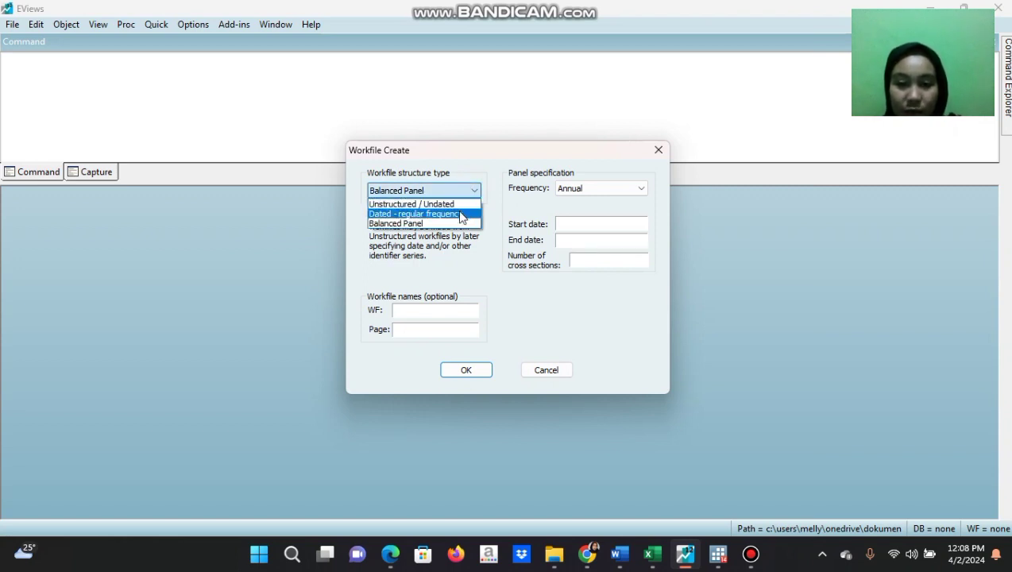
click(462, 215)
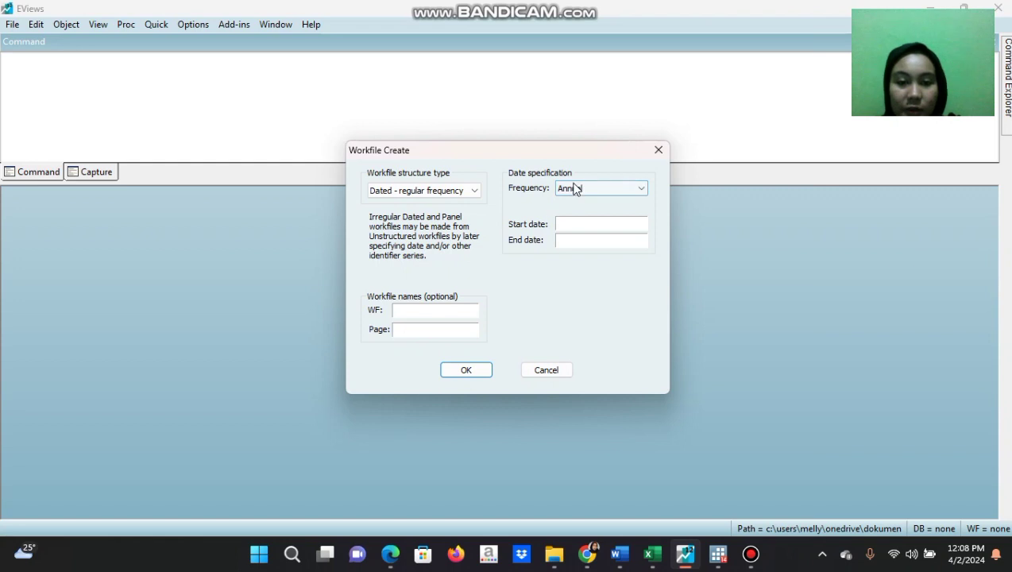
Step: Create the annual workfile with start date 1954 and end date 1981, and move its window aside
click(564, 225)
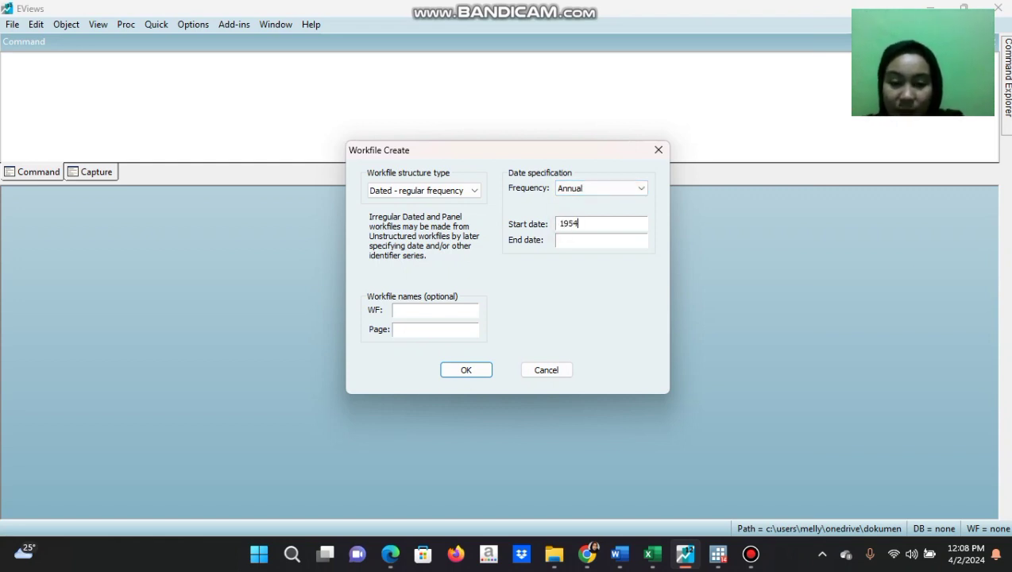
click(576, 243)
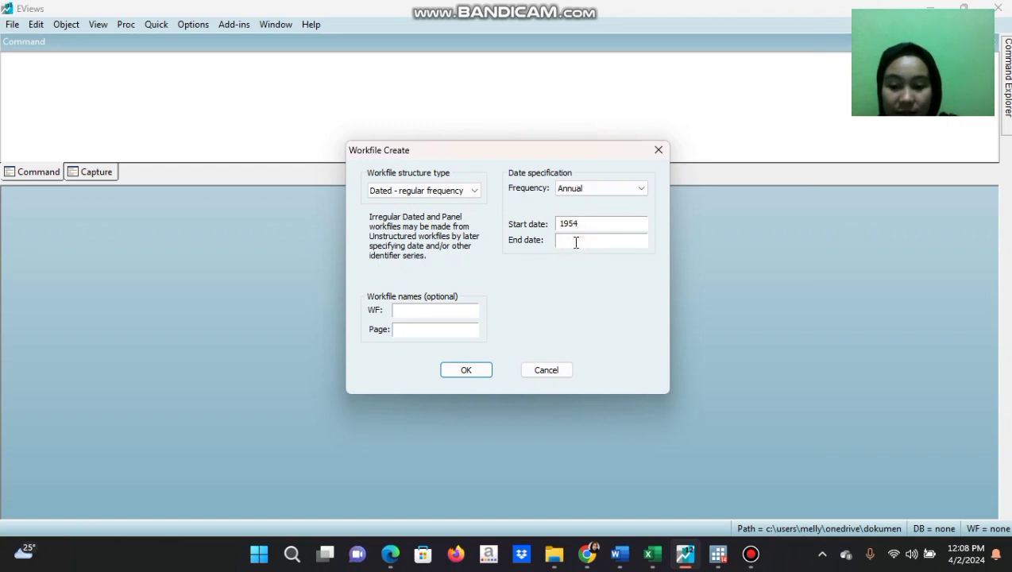
text(1981)
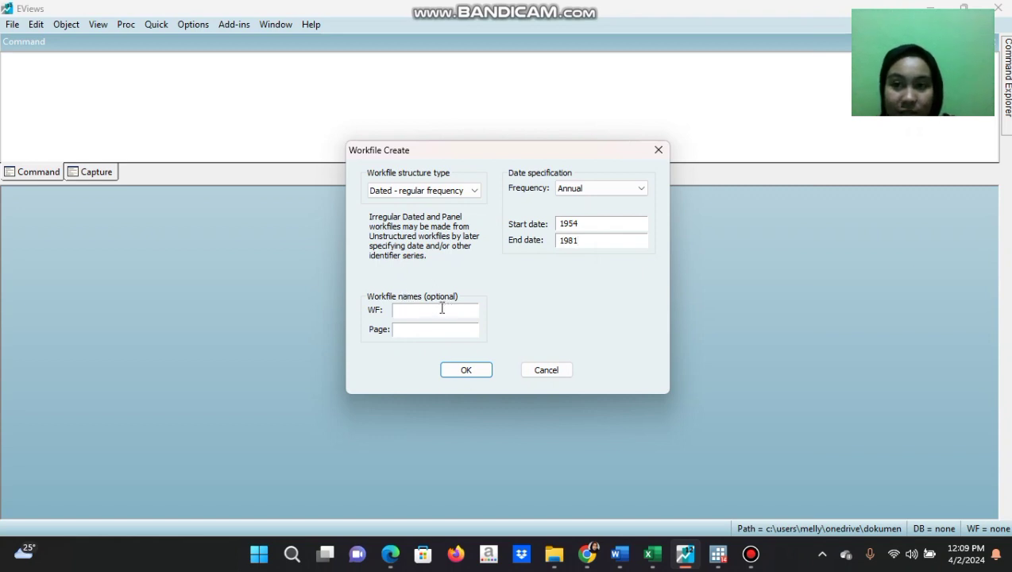
click(466, 370)
drag(571, 207, 196, 205)
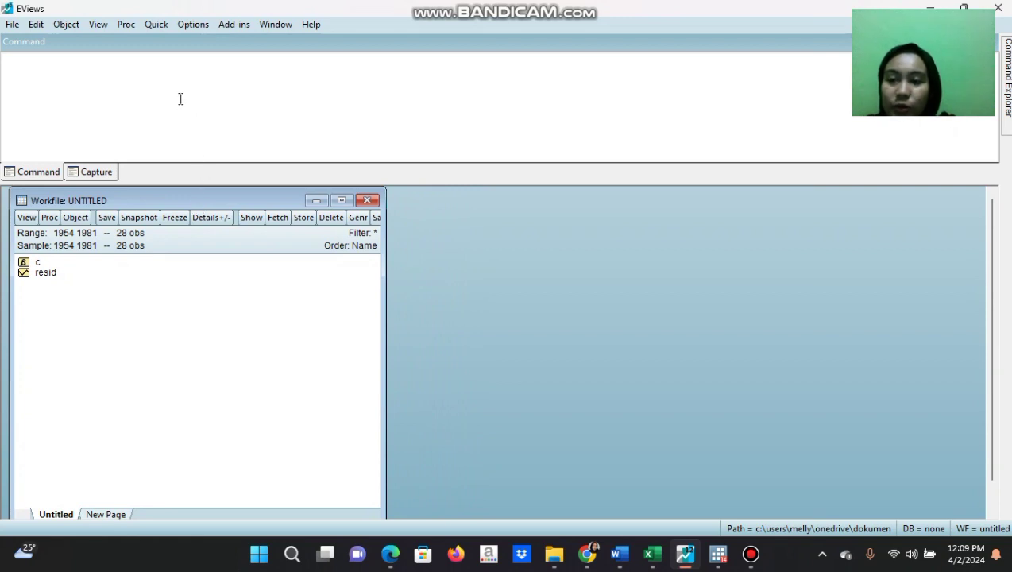
Step: Open an empty group for series in the workfile, and copy the Y, X1 and X2 data with headers (B4:D32) from the Excel sheet
click(155, 25)
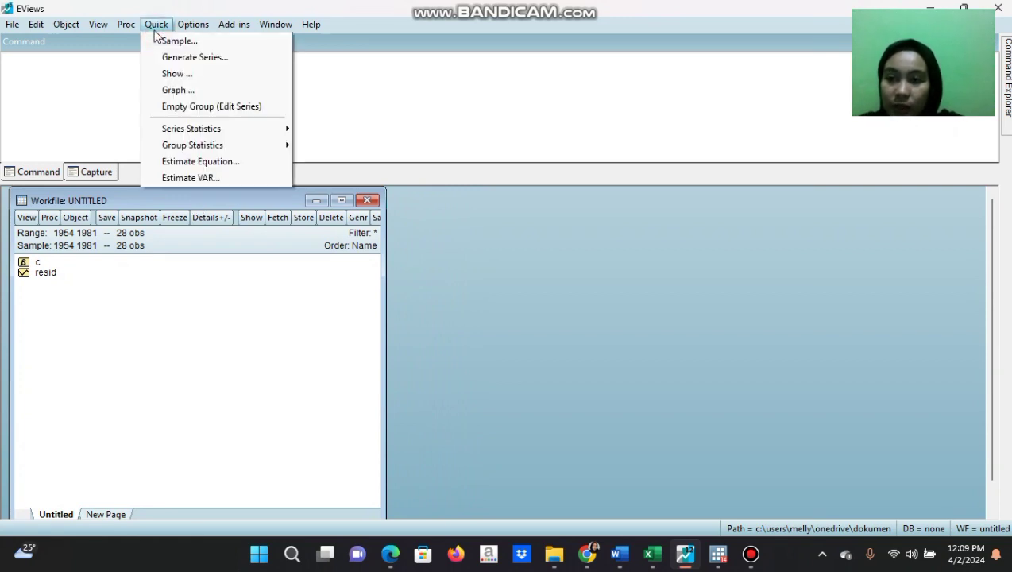
click(217, 109)
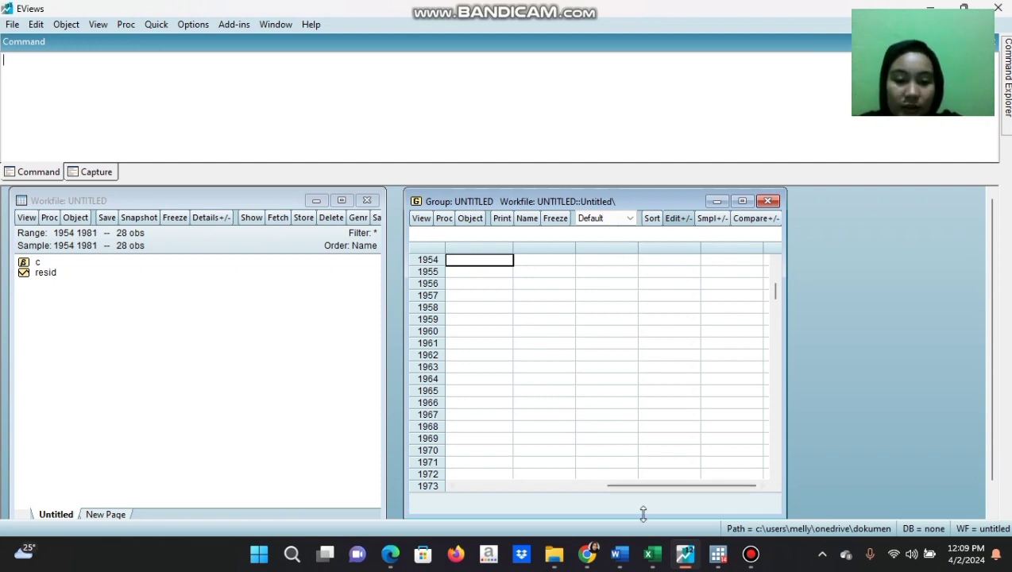
click(651, 554)
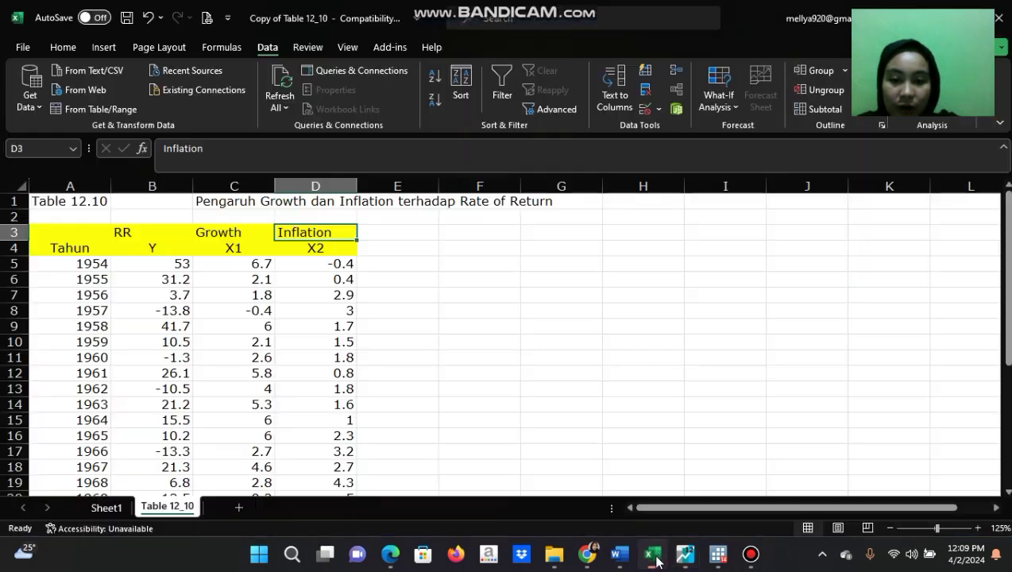
drag(163, 248, 311, 481)
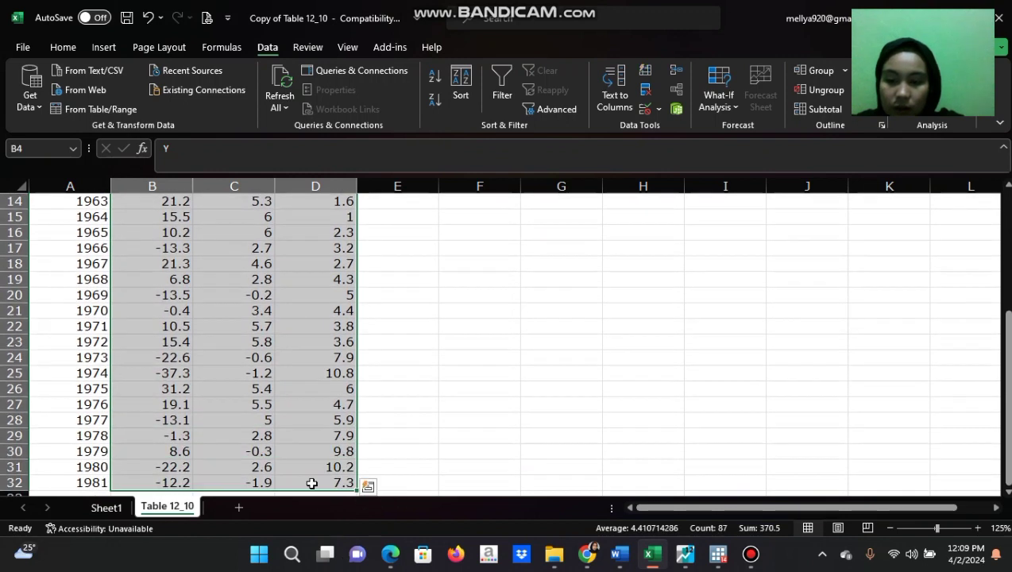
right_click(311, 472)
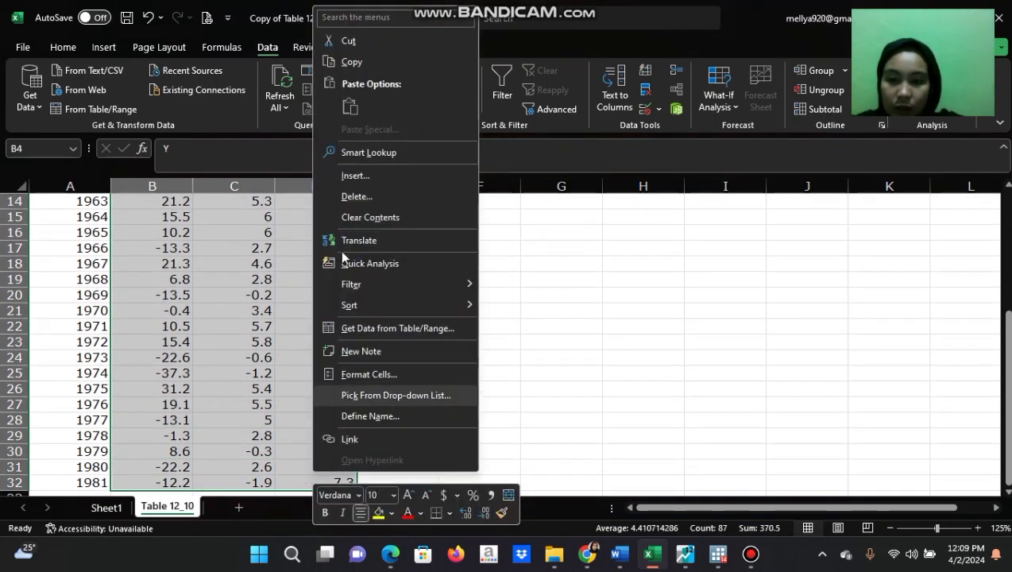
click(352, 62)
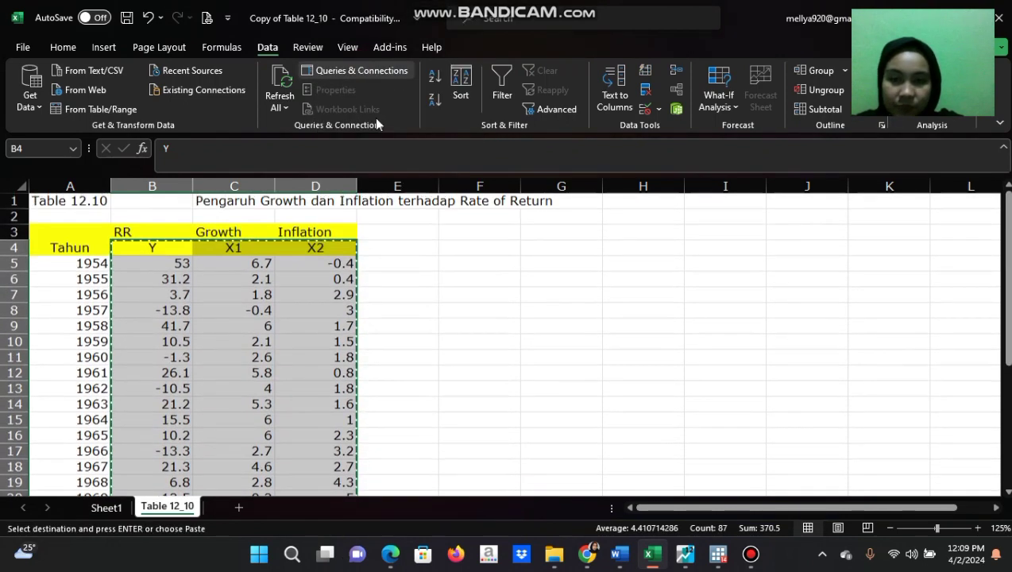
Step: Return to EViews and paste the copied data into the empty group, starting at the first column's name cell above 1954
click(682, 554)
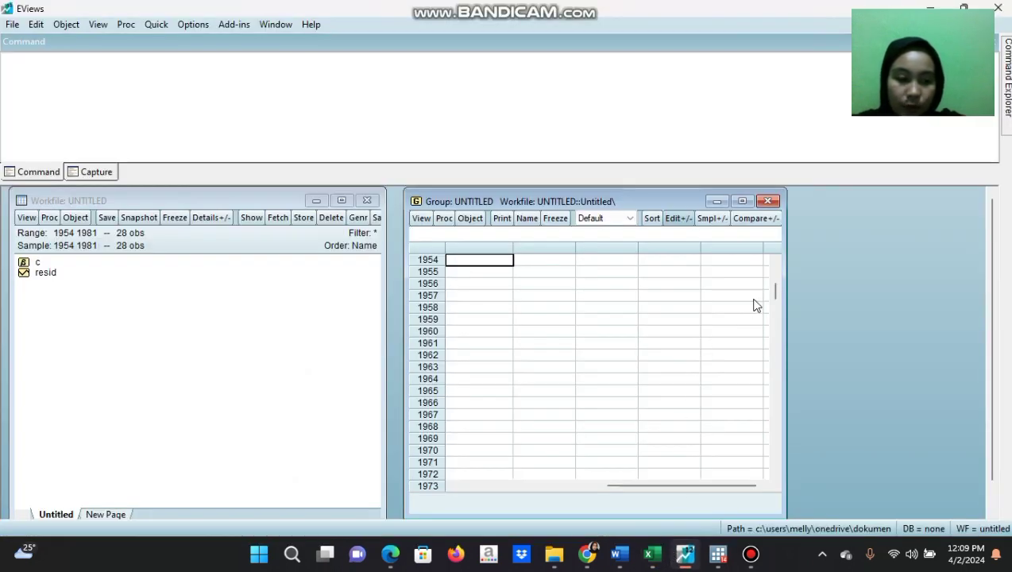
click(775, 260)
click(475, 263)
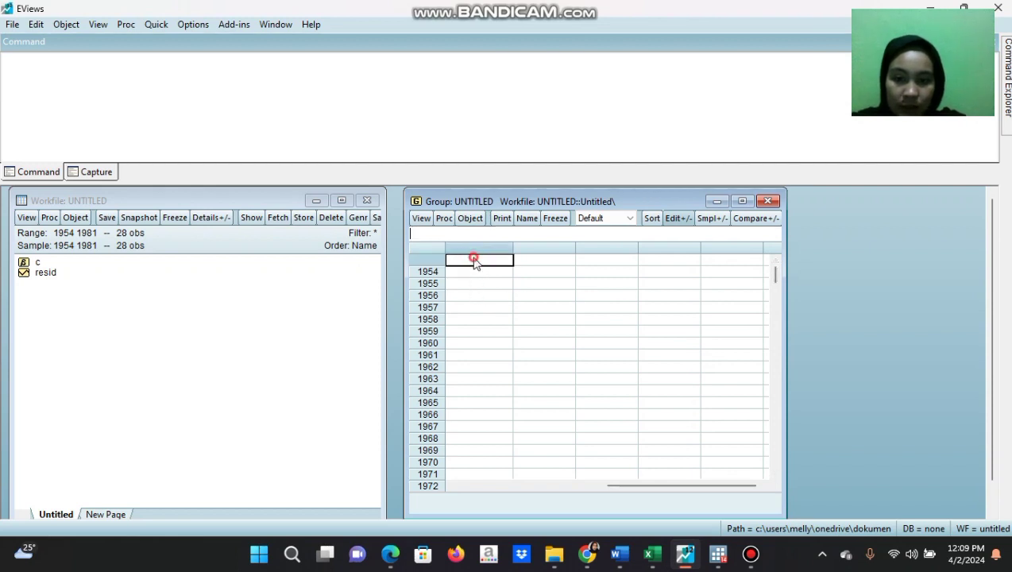
key(ctrl+v)
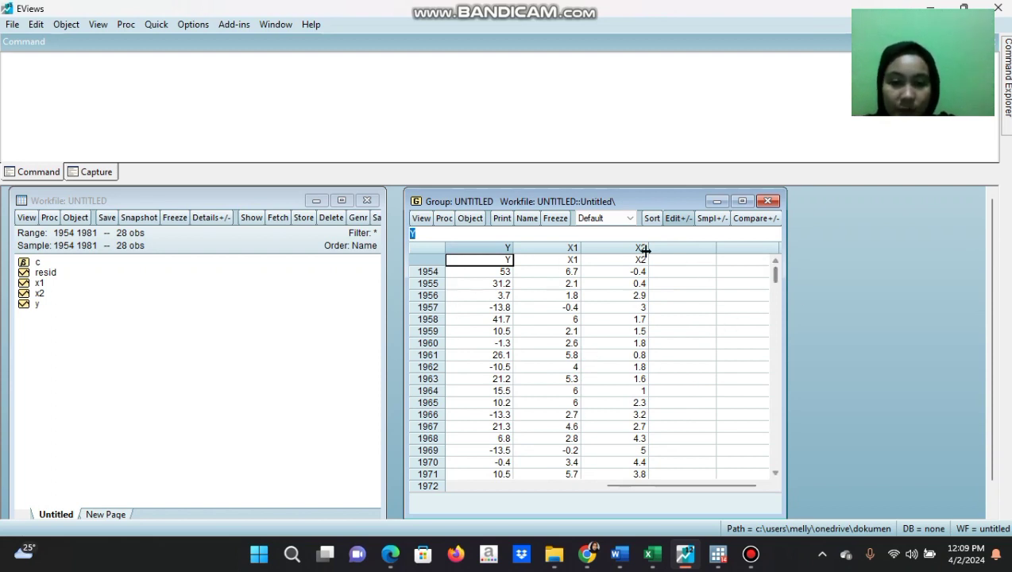
Step: Name the group dataanalisis
click(527, 220)
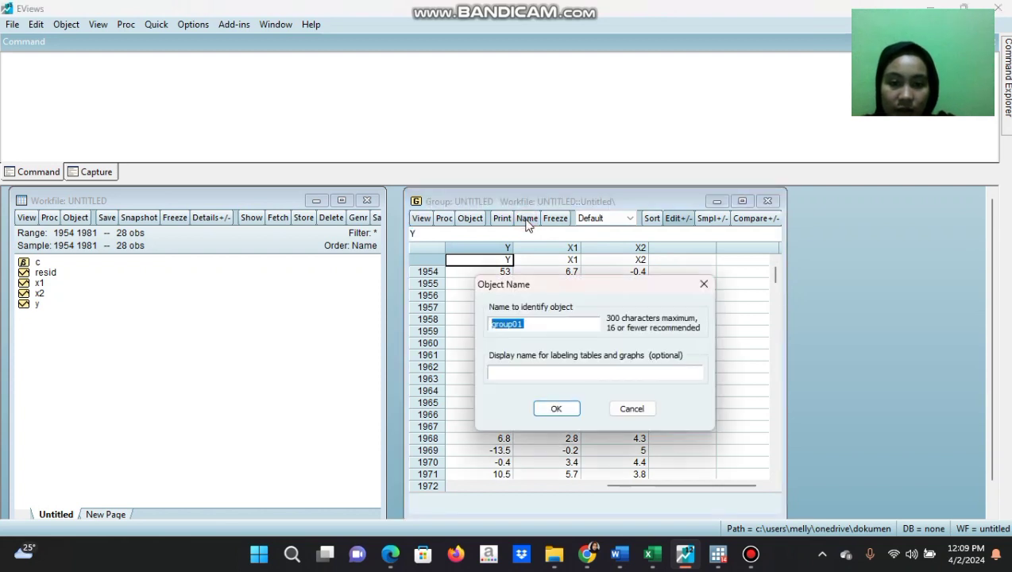
text(dataanalisis)
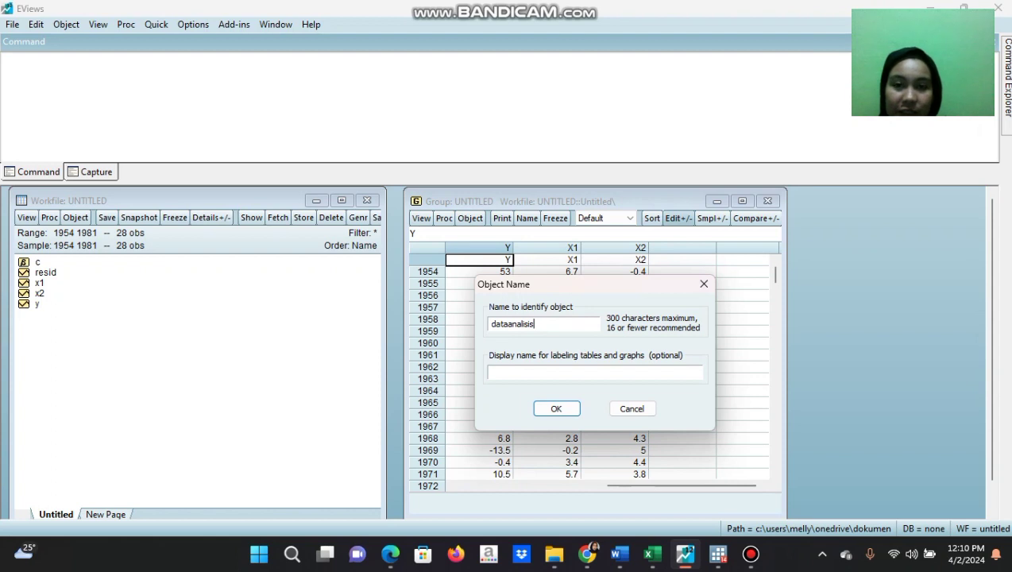
click(557, 410)
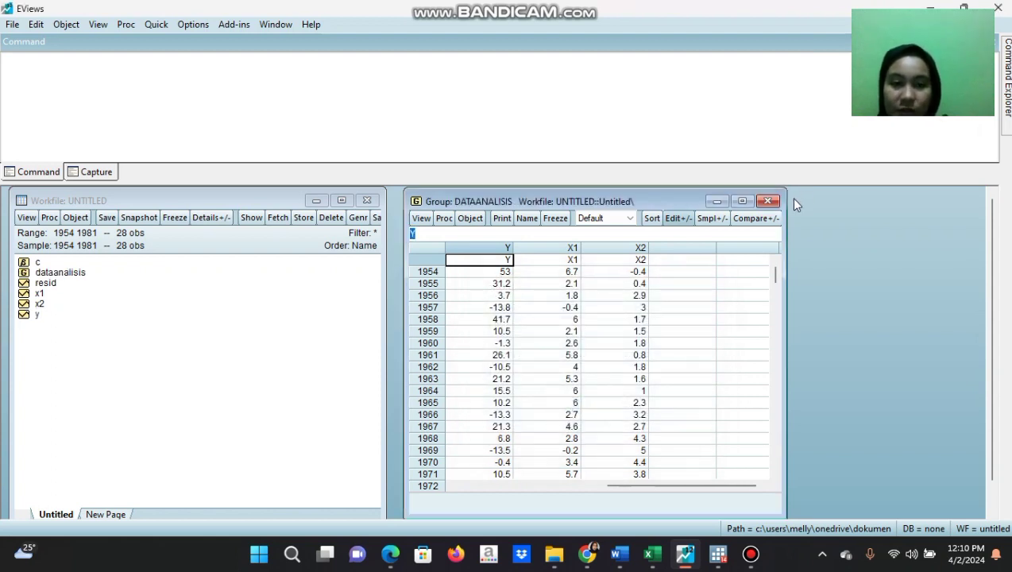
Step: Close the dataanalisis group and reopen it from the workfile to check its data
click(767, 201)
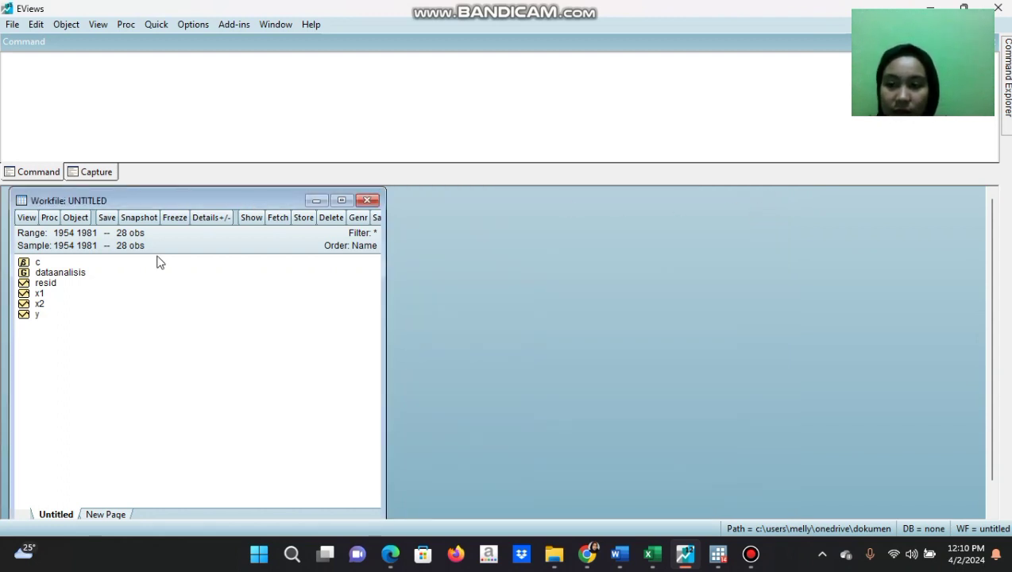
double_click(70, 274)
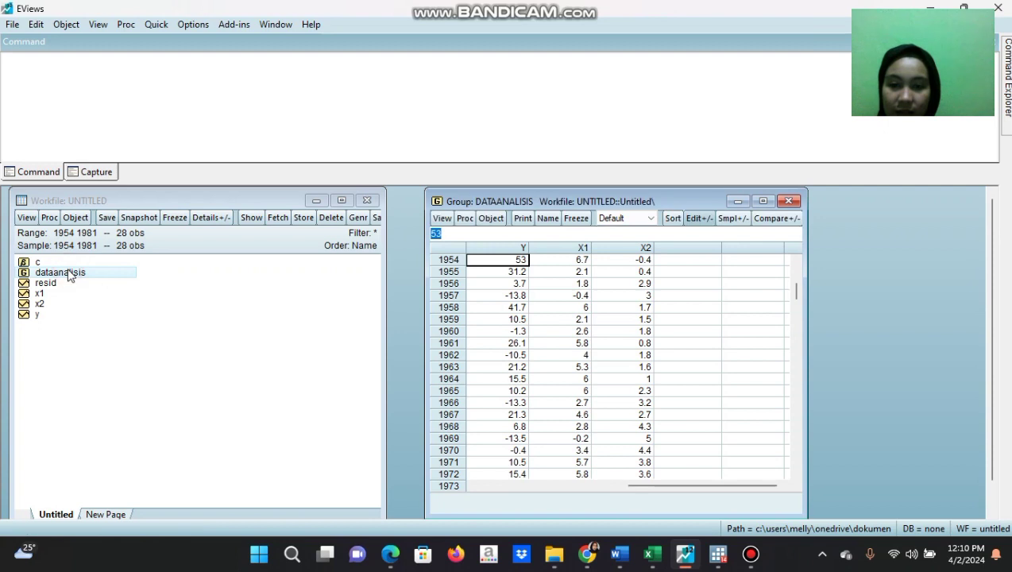
click(555, 233)
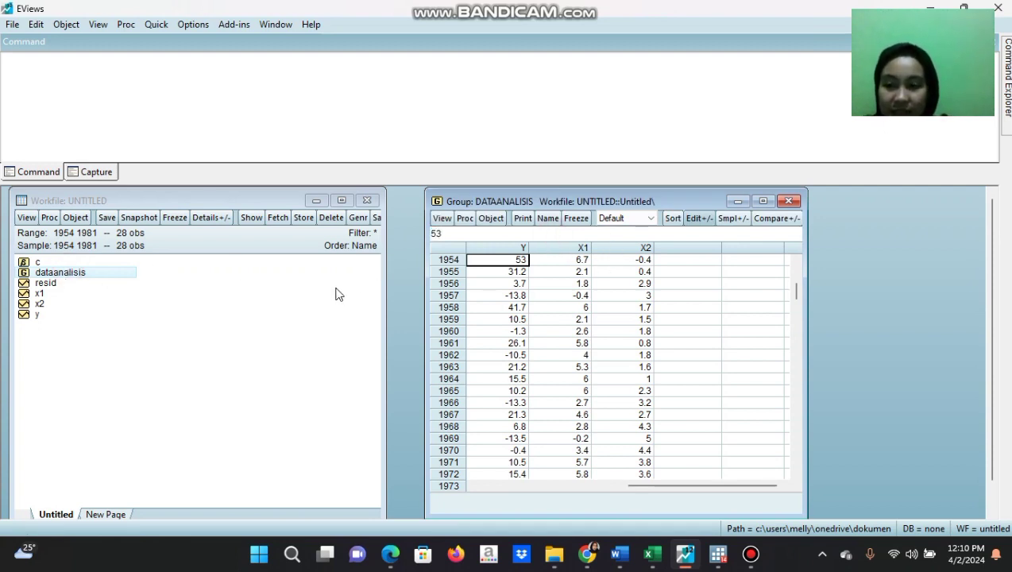
Step: Select the y, x1 and x2 series in the workfile and start a new equation from the dataanalisis group
click(56, 316)
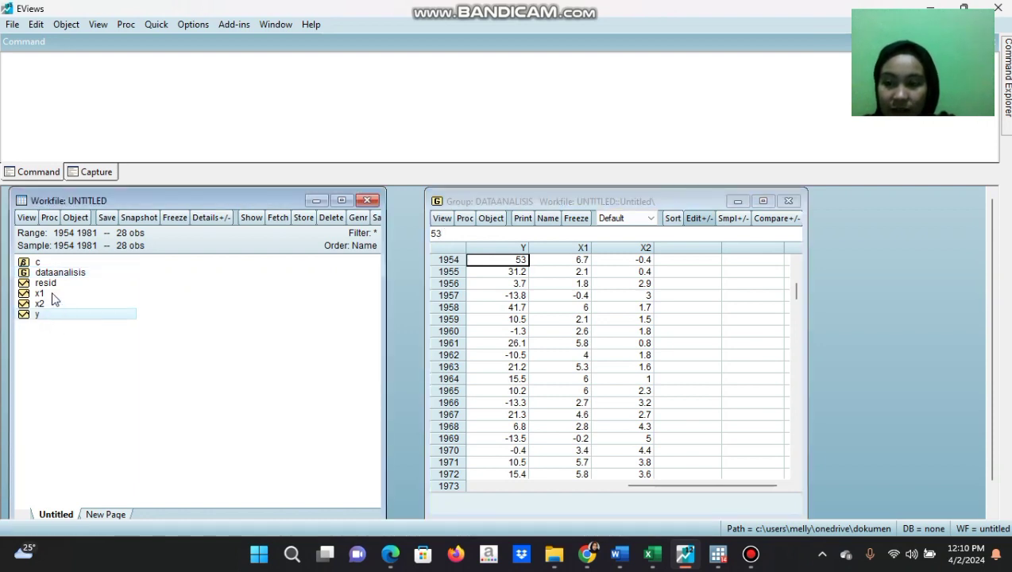
ctrl+click(51, 295)
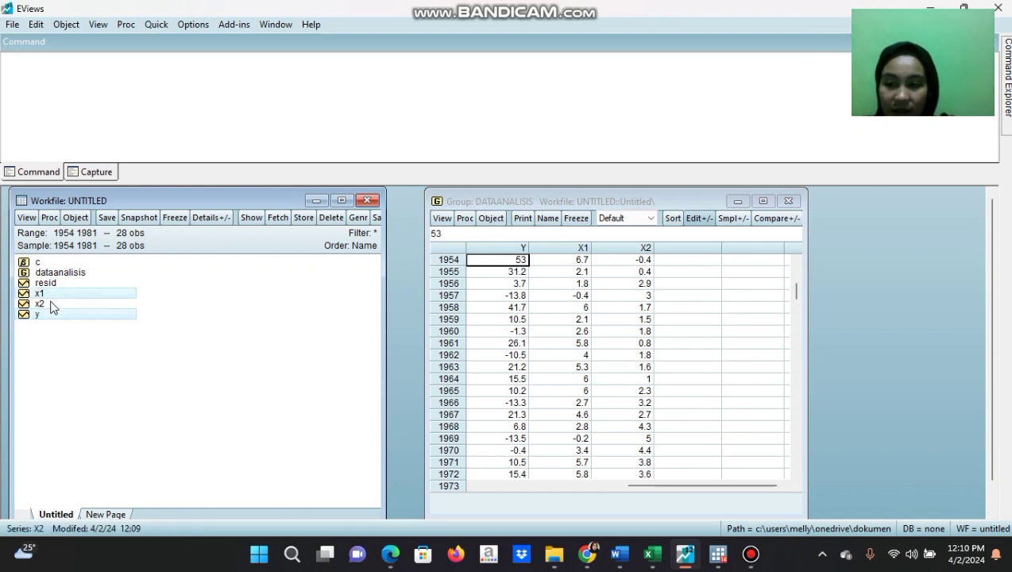
ctrl+click(51, 306)
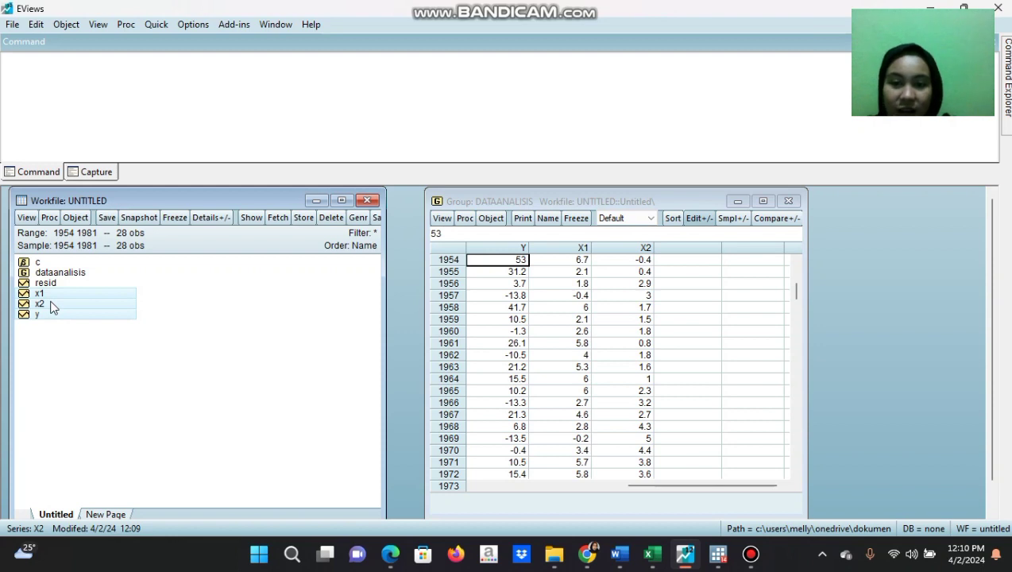
click(466, 219)
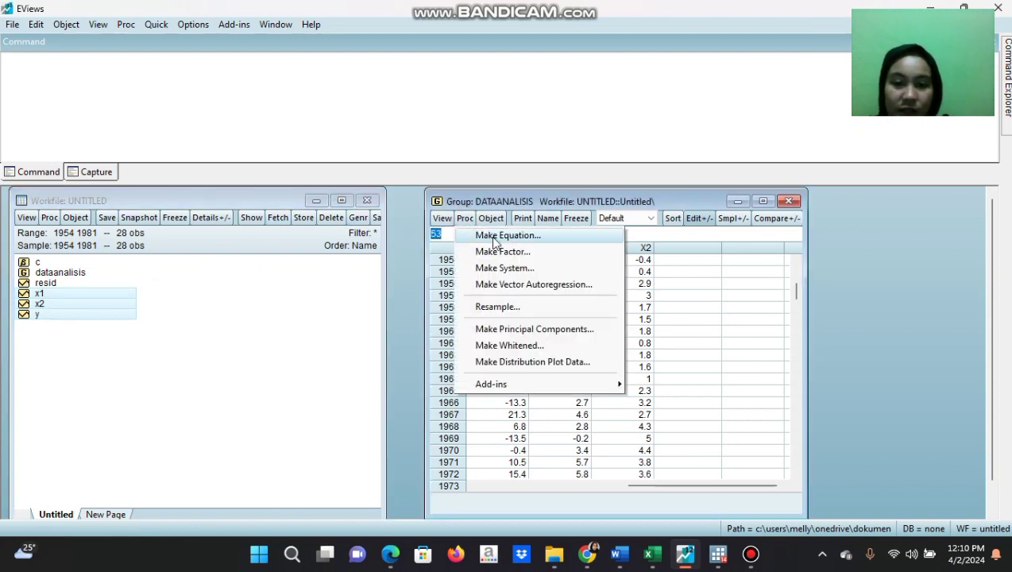
click(494, 237)
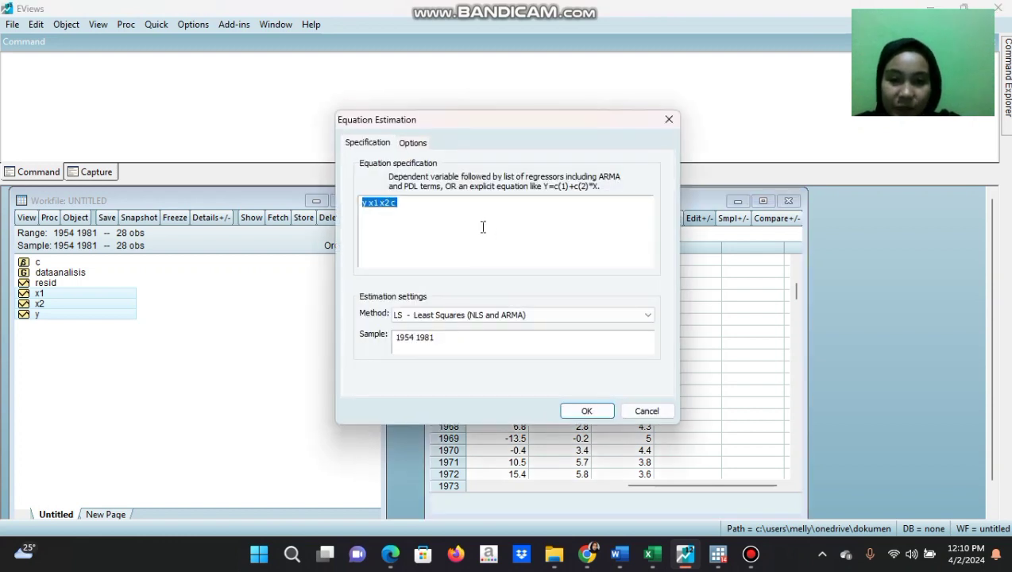
Step: Specify the equation as y c x1 x2, estimate it by least squares over 1954–1981, and move the result window beside the workfile
click(414, 203)
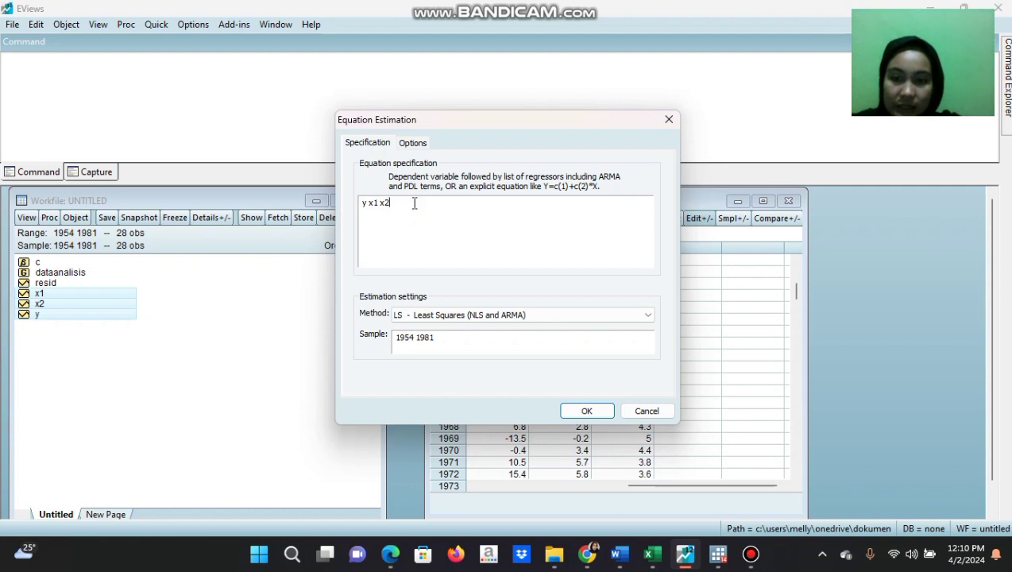
click(367, 203)
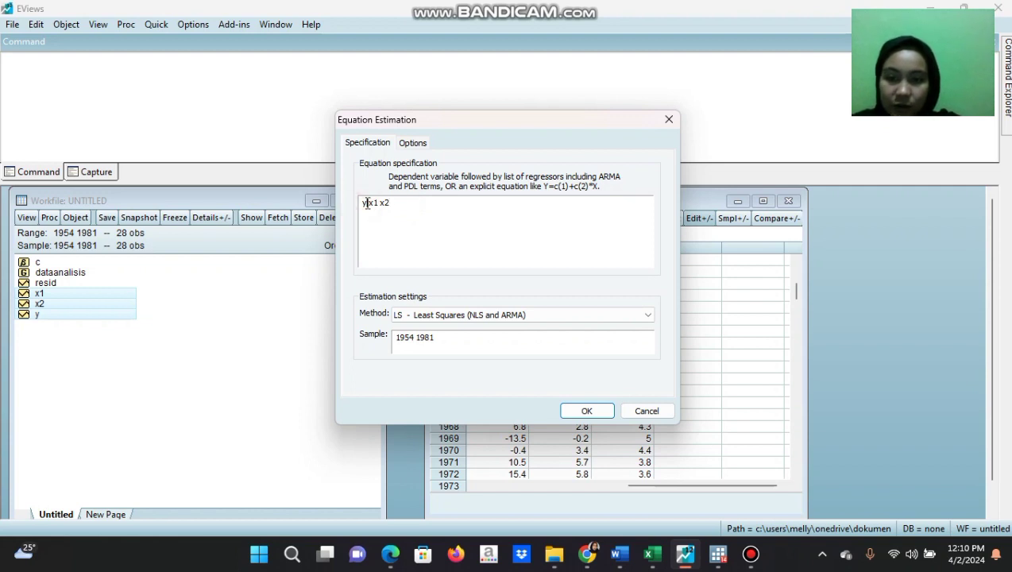
text(c)
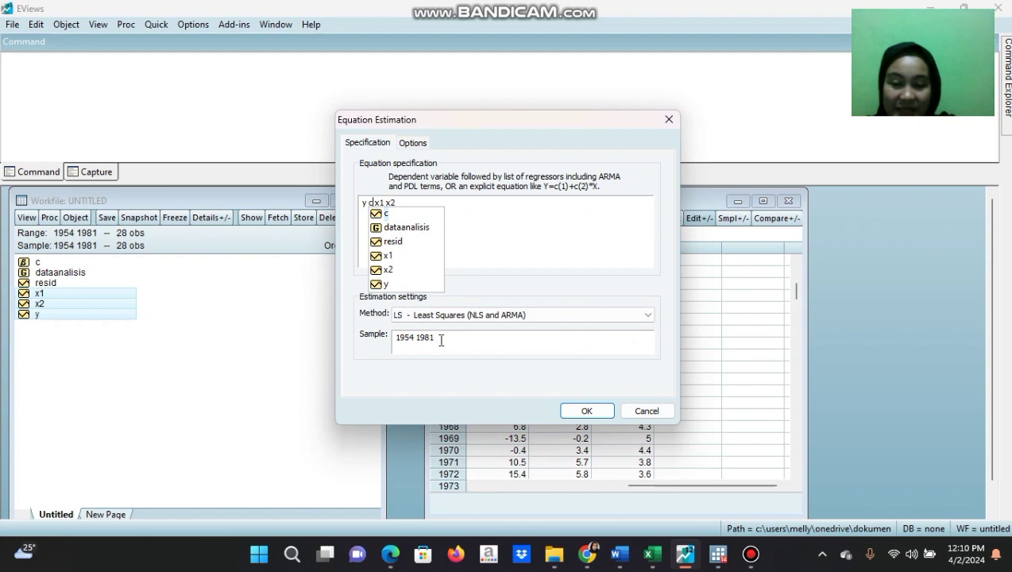
click(584, 411)
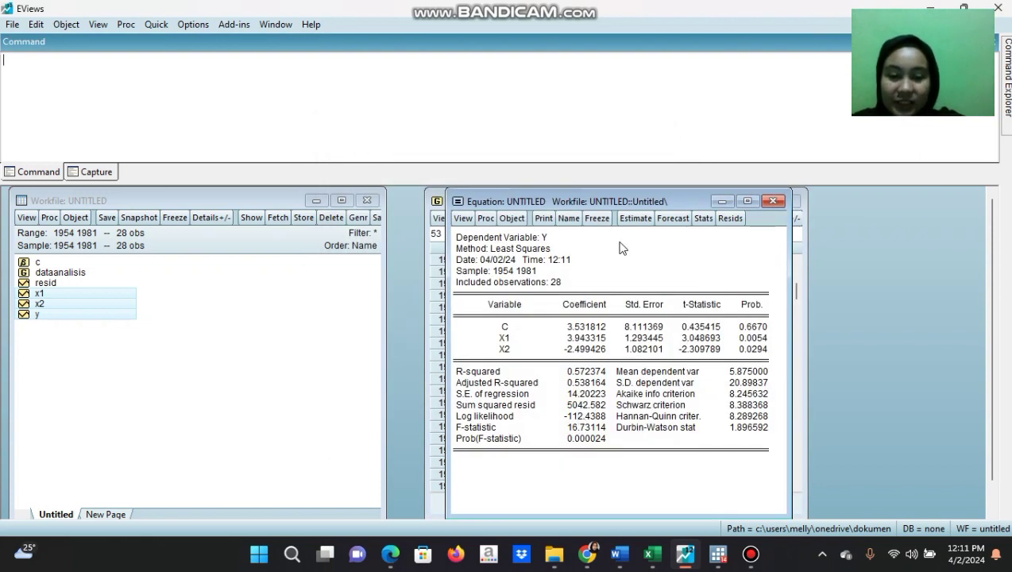
drag(672, 202, 493, 199)
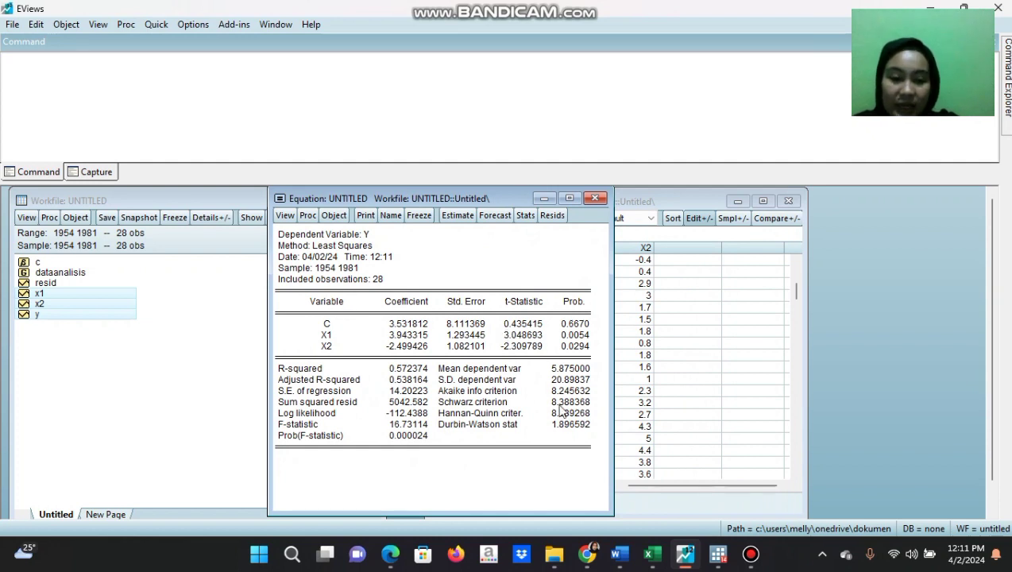
Step: Switch to the Word document and examine the linear model formula and the pasted least-squares output table
mouse_move(618, 558)
click(600, 491)
scroll(573, 382, up, 3)
scroll(573, 382, up, 2)
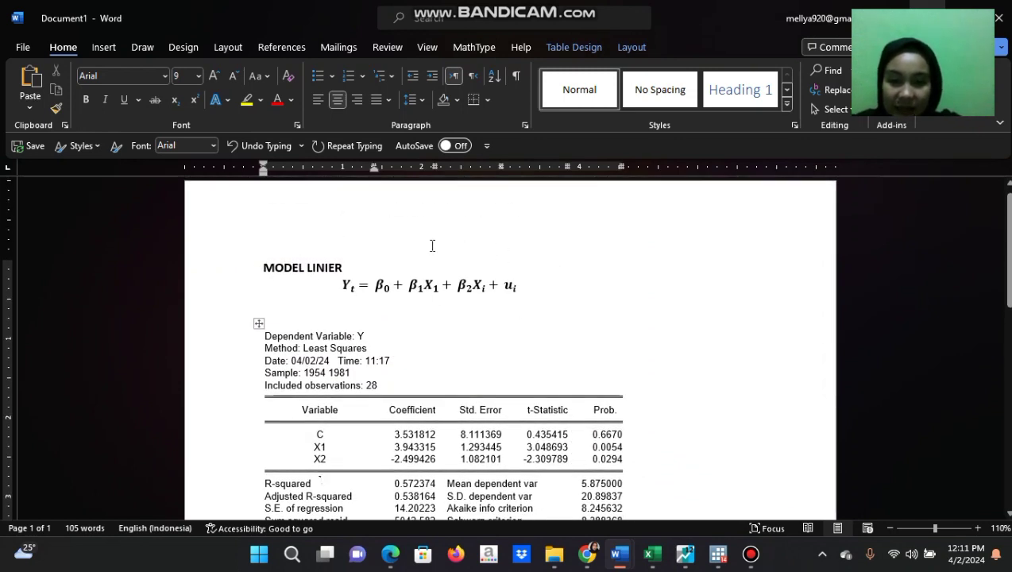
click(355, 293)
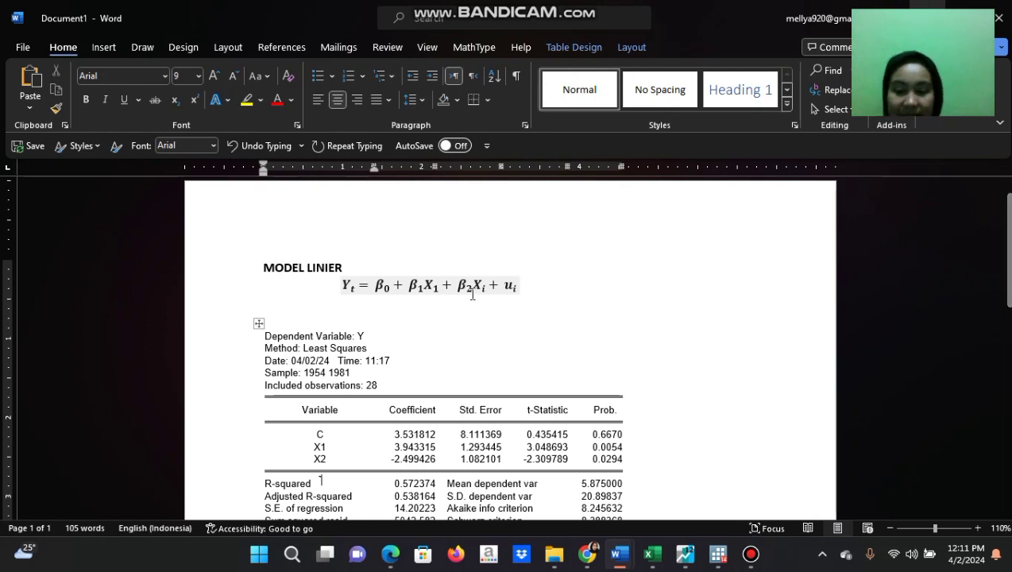
scroll(472, 294, down, 3)
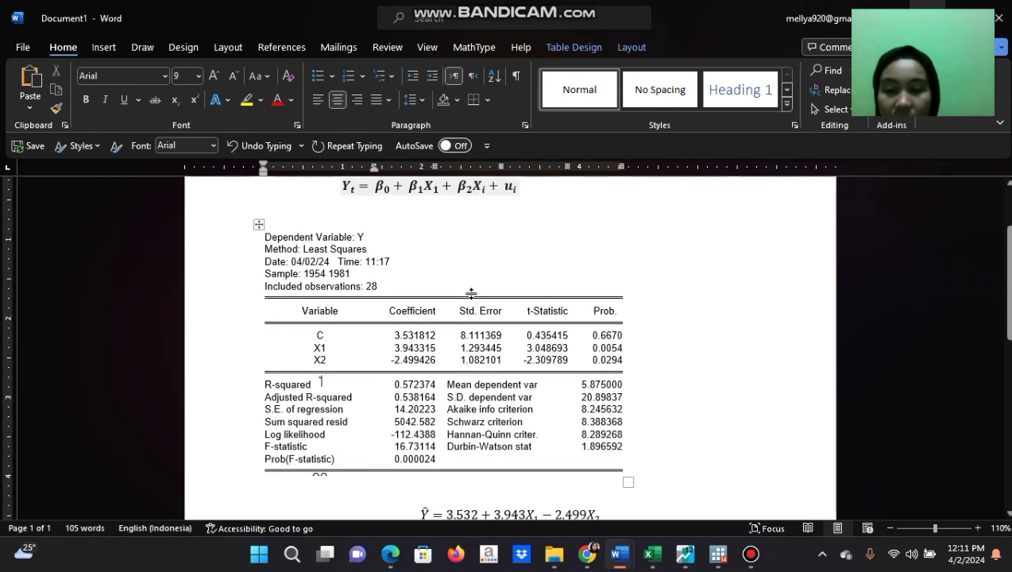
scroll(425, 262, down, 2)
scroll(425, 263, down, 1)
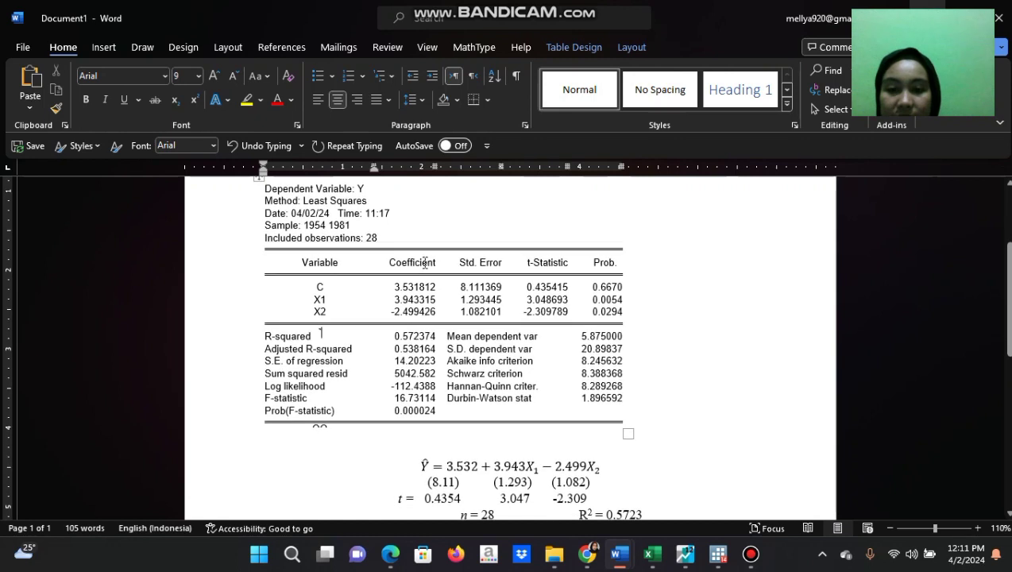
scroll(434, 405, down, 1)
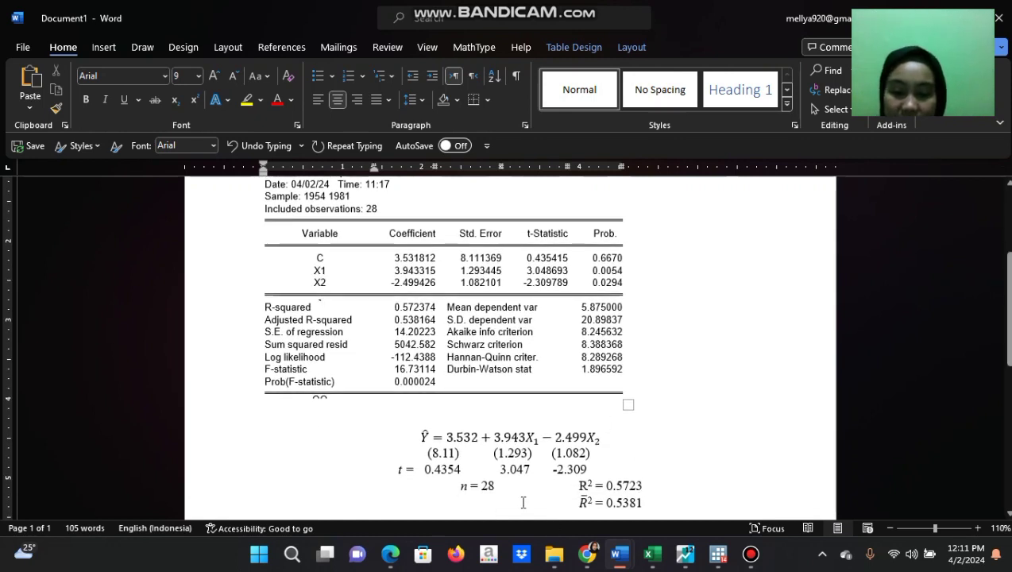
Step: Examine the fitted regression equation below the table against the coefficients, probabilities and R-squared values
click(427, 442)
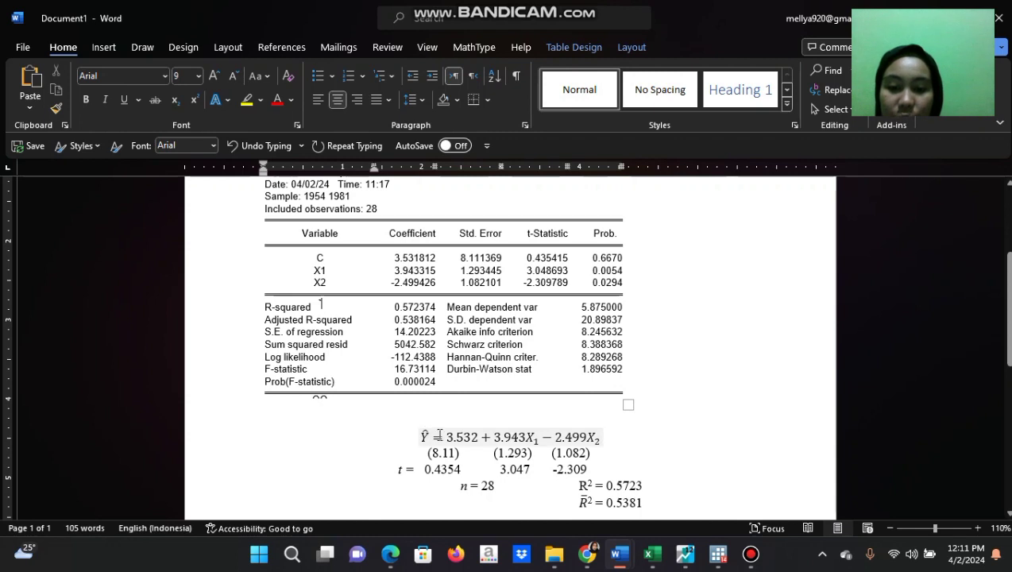
click(520, 440)
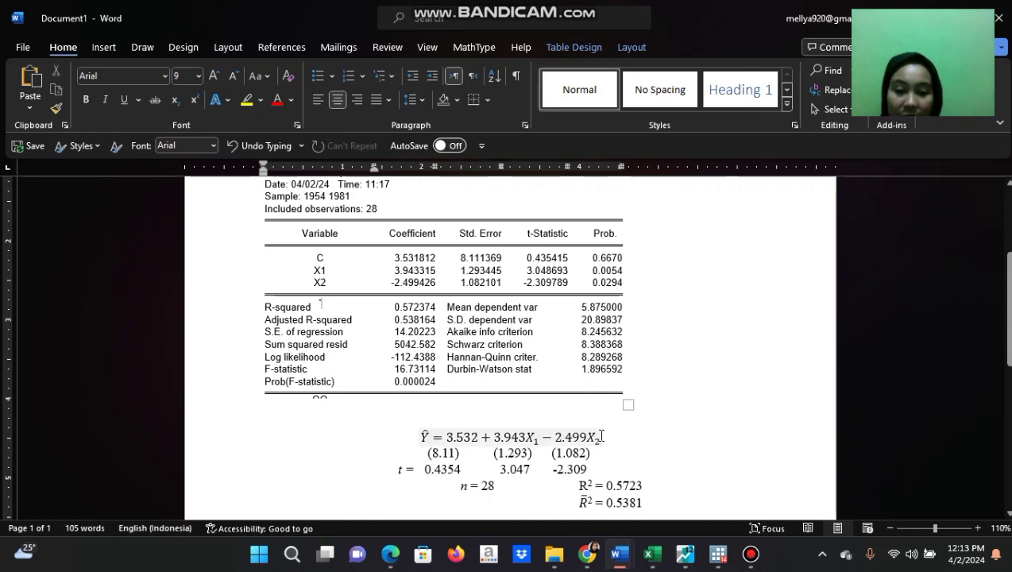
click(561, 429)
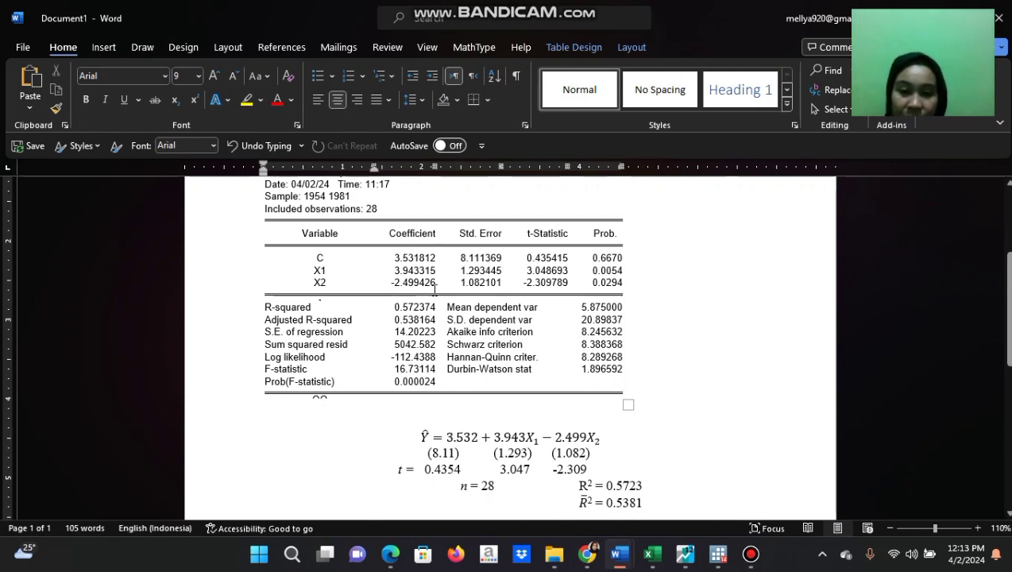
click(610, 270)
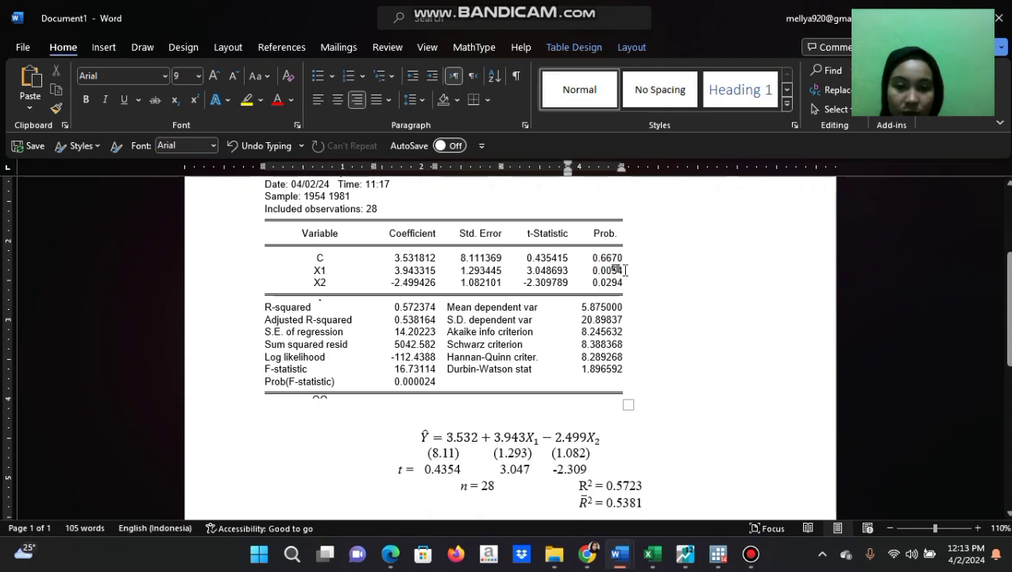
click(625, 270)
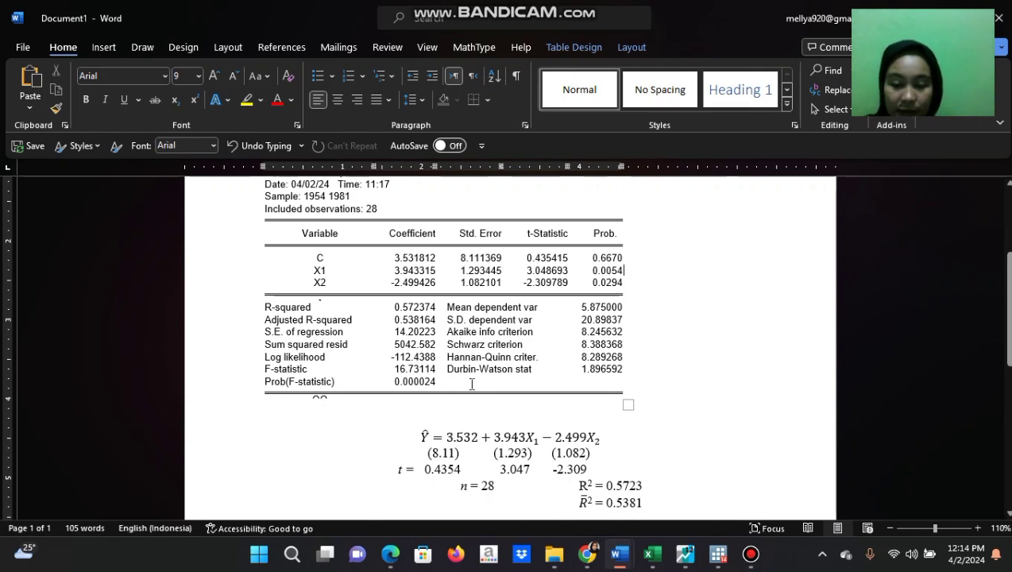
mouse_move(258, 309)
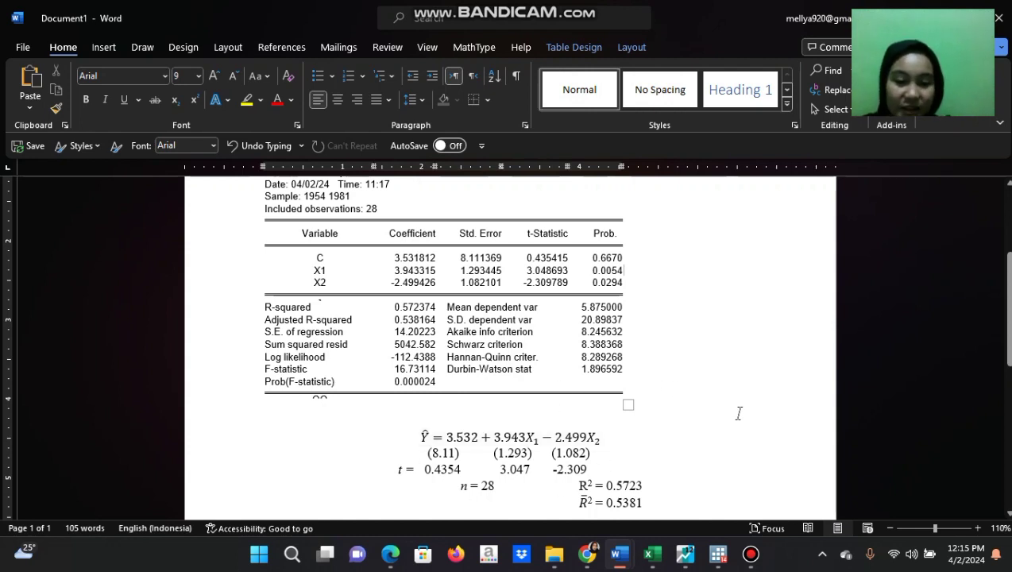
scroll(661, 445, down, 1)
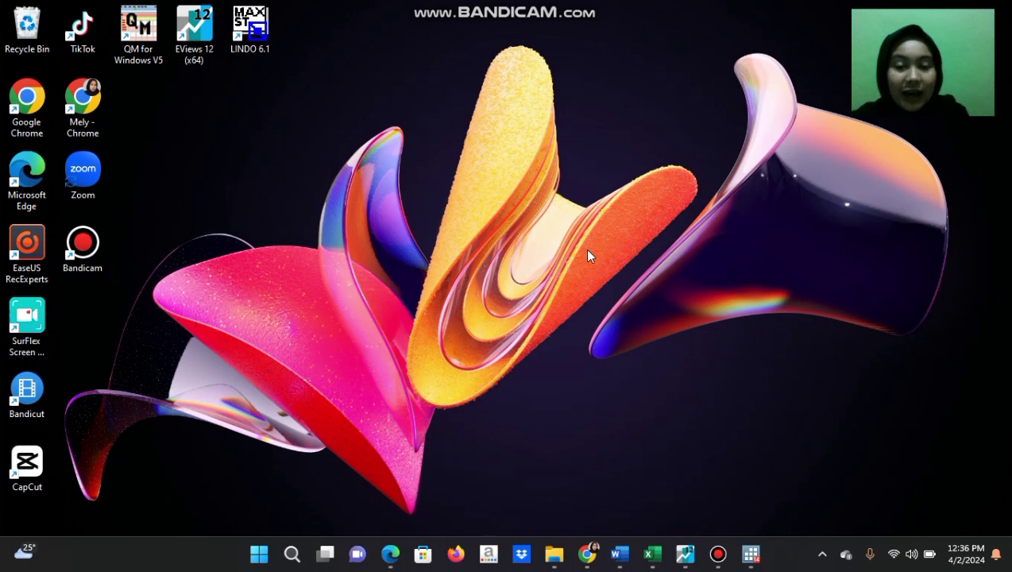
Step: Switch to the Excel workbook and review the yearly rate of return, growth and inflation data in Table 12_10
click(653, 553)
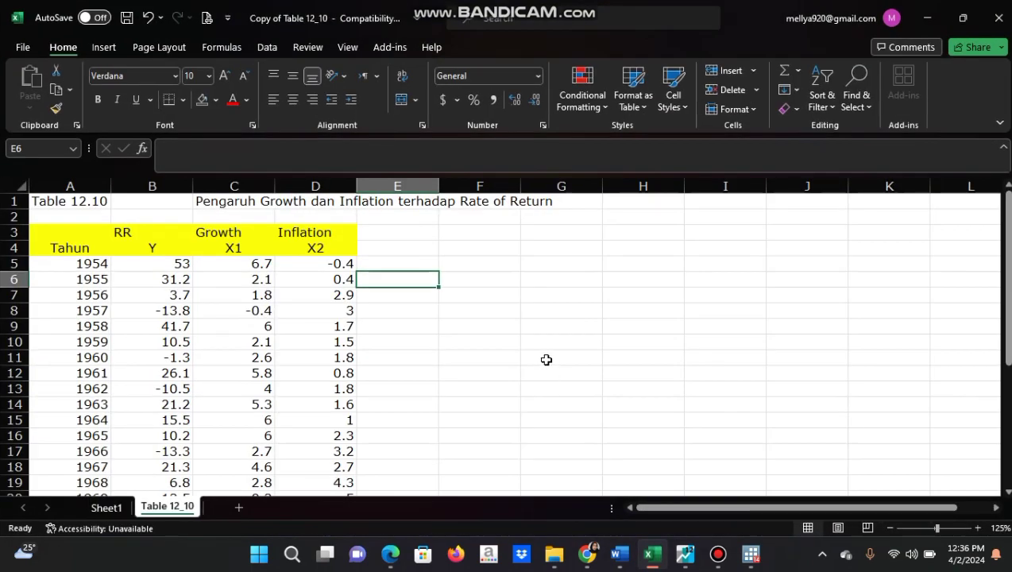
click(546, 360)
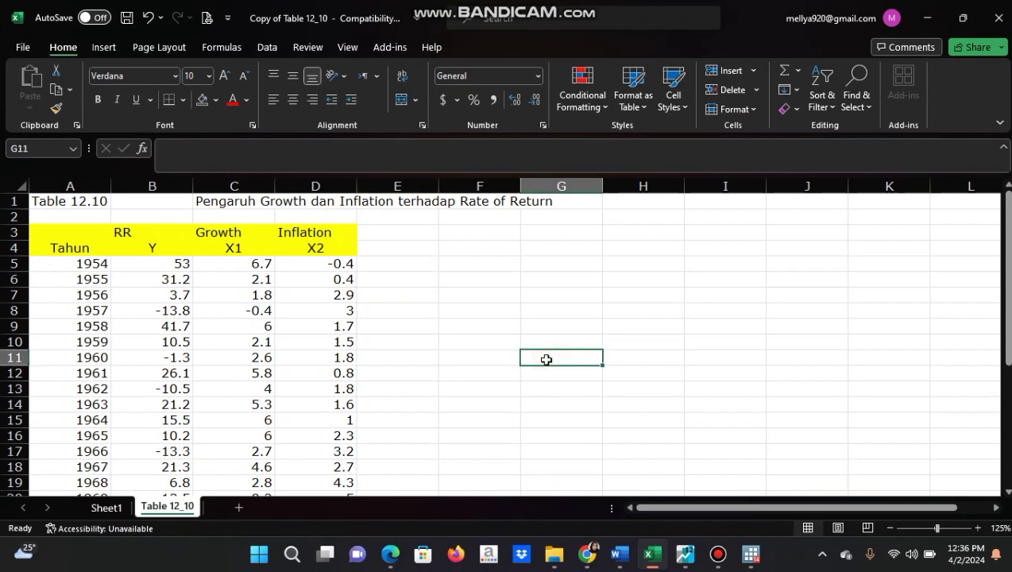
key(Right)
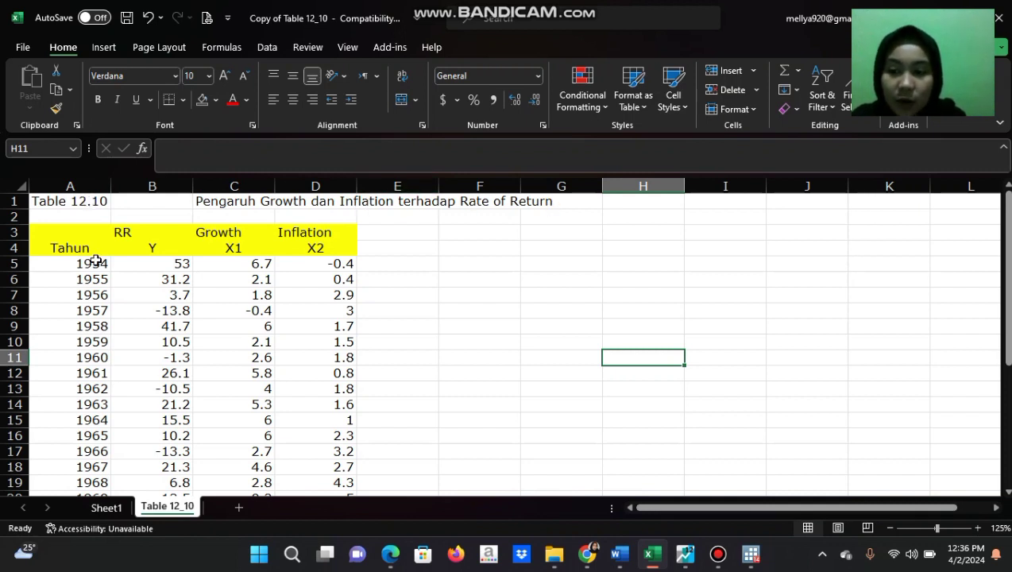
scroll(95, 261, down, 5)
scroll(95, 262, up, 5)
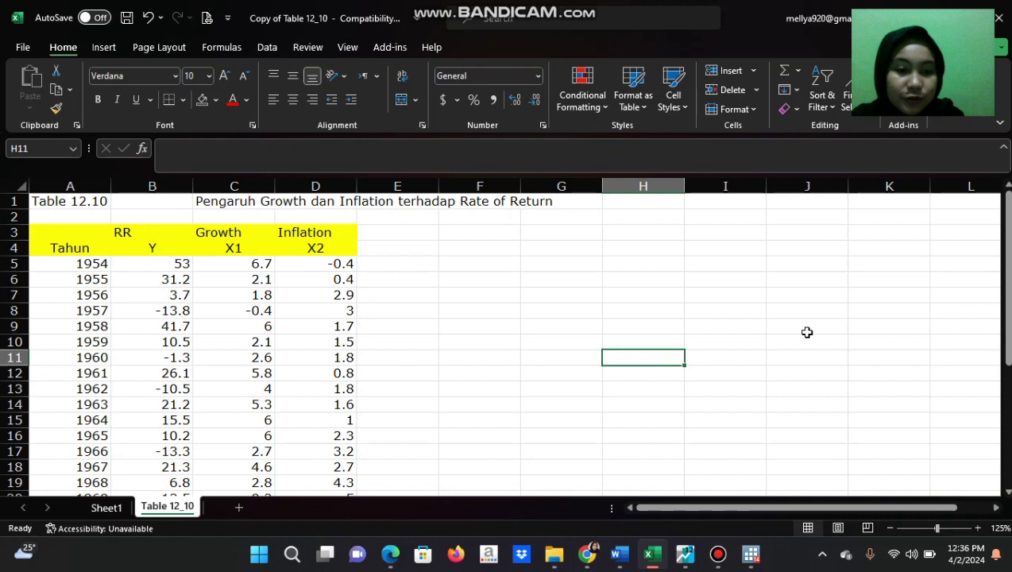
Step: Open Stata's Data Editor in edit mode, and copy the Y, X1 and X2 values without headers (B5:D32) from the Excel sheet
click(749, 560)
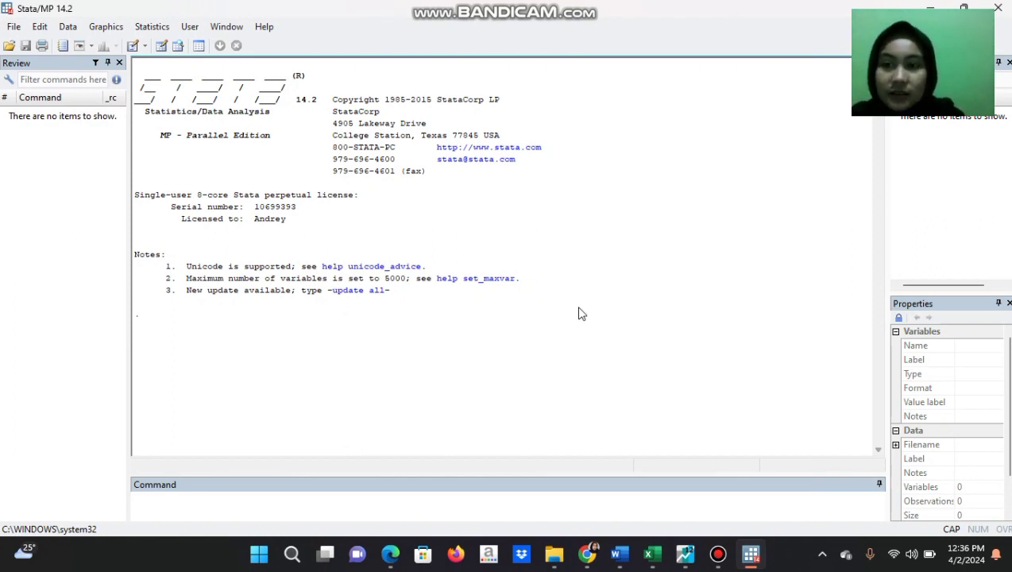
click(160, 46)
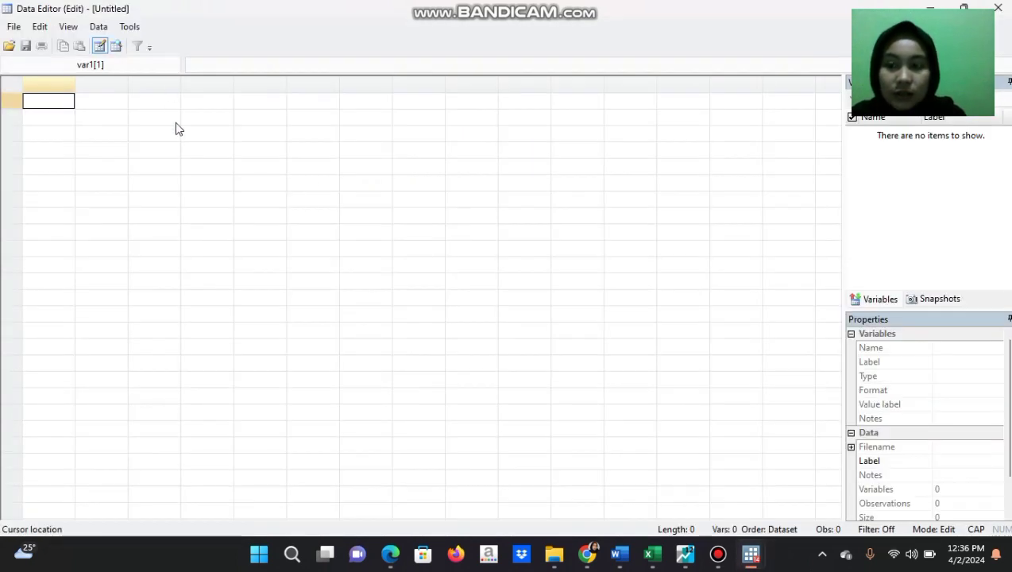
click(649, 560)
drag(174, 265, 309, 265)
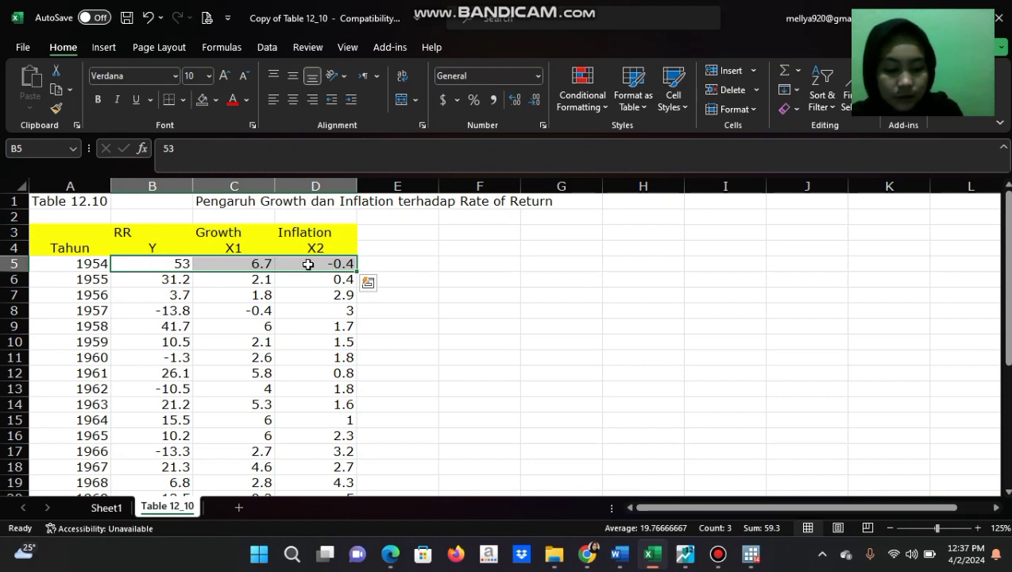
key(ctrl+shift+Down)
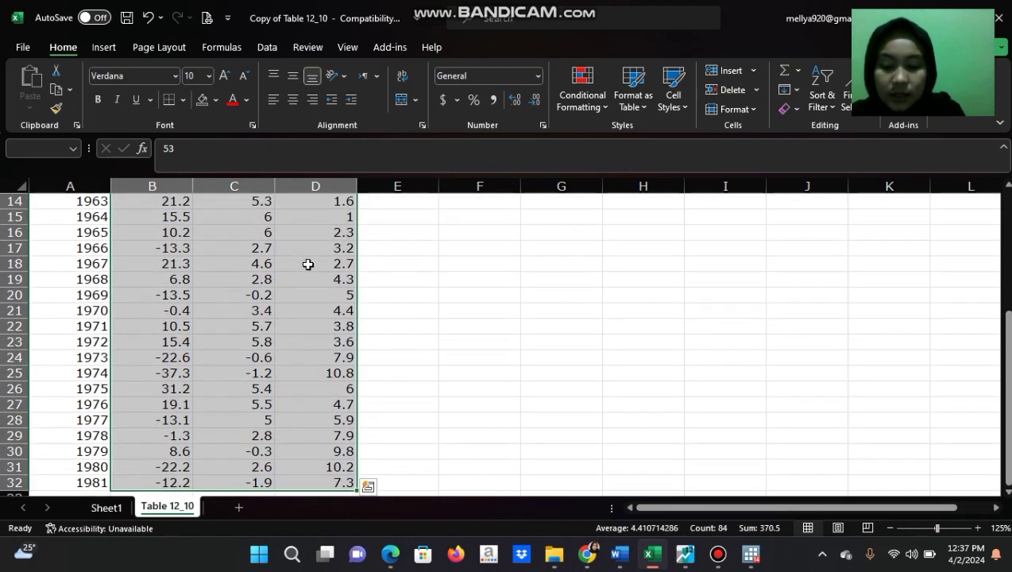
right_click(309, 263)
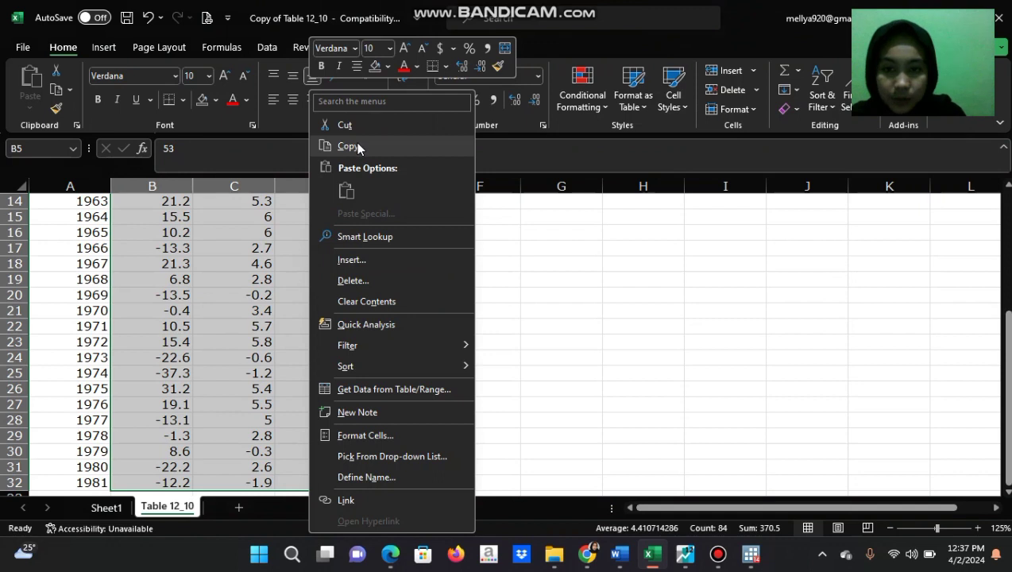
click(350, 147)
scroll(463, 242, up, 5)
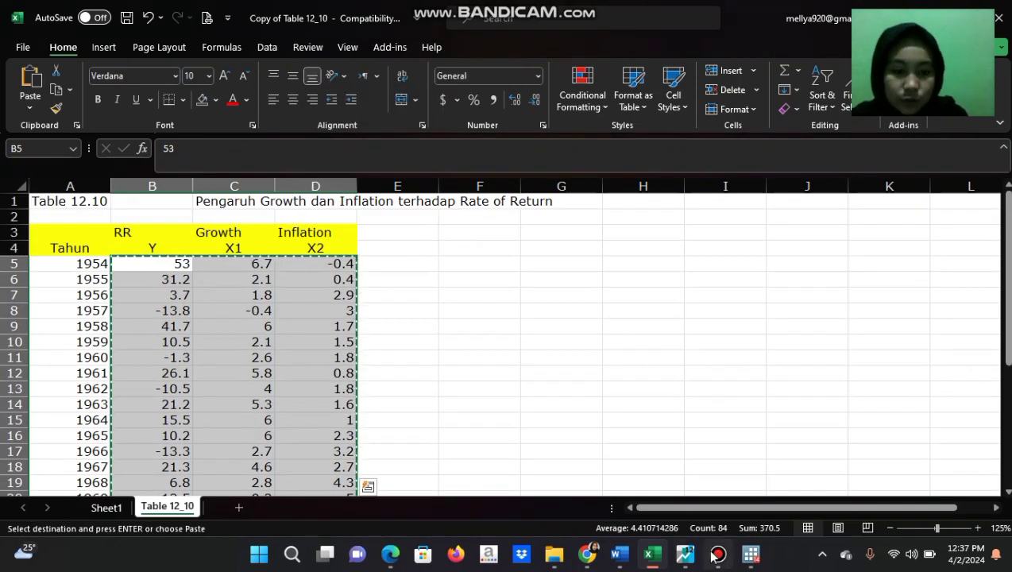
Step: Return to Stata's Data Editor and paste the copied values starting at the first cell of the empty dataset
click(752, 557)
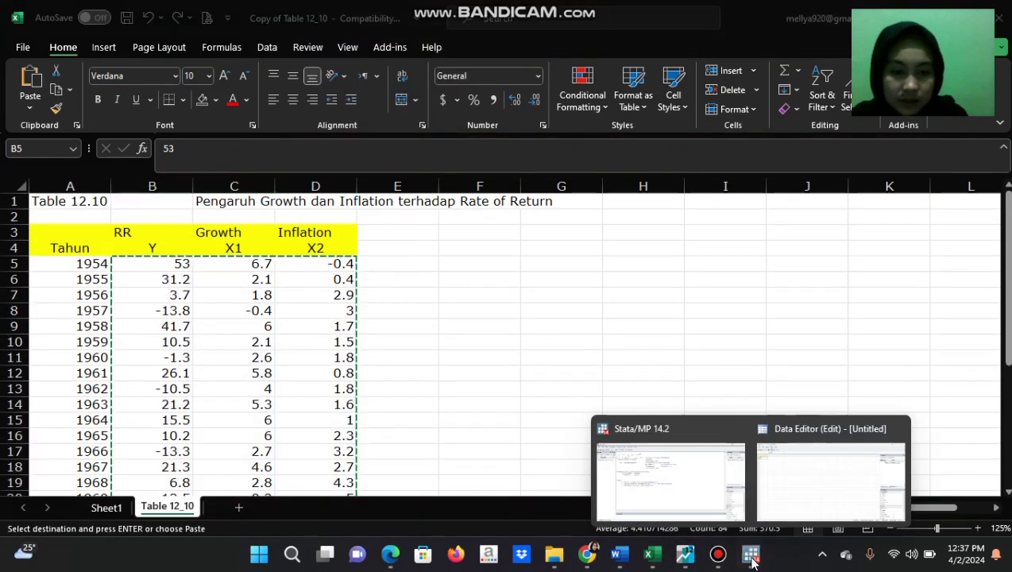
click(806, 484)
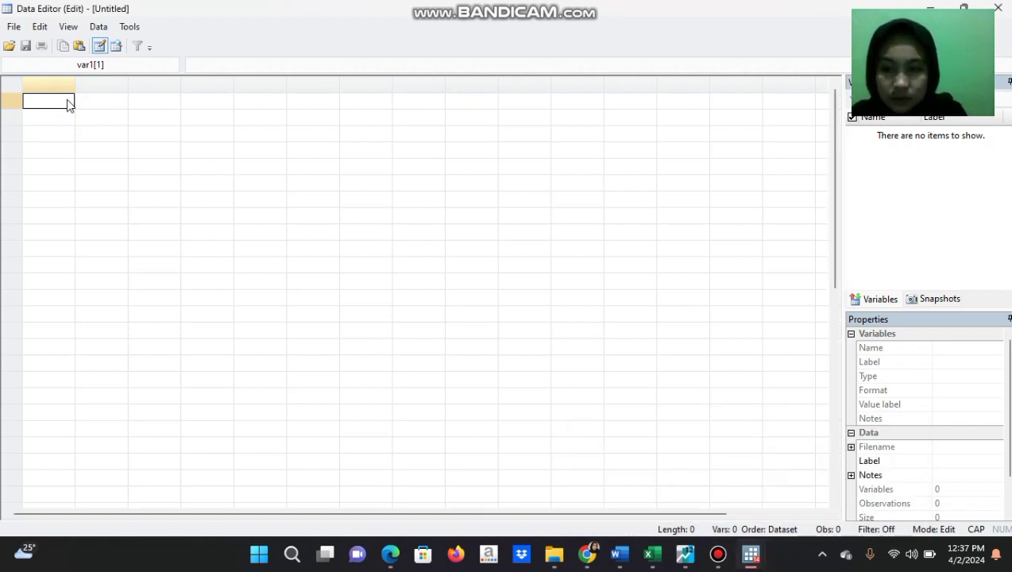
key(ctrl+v)
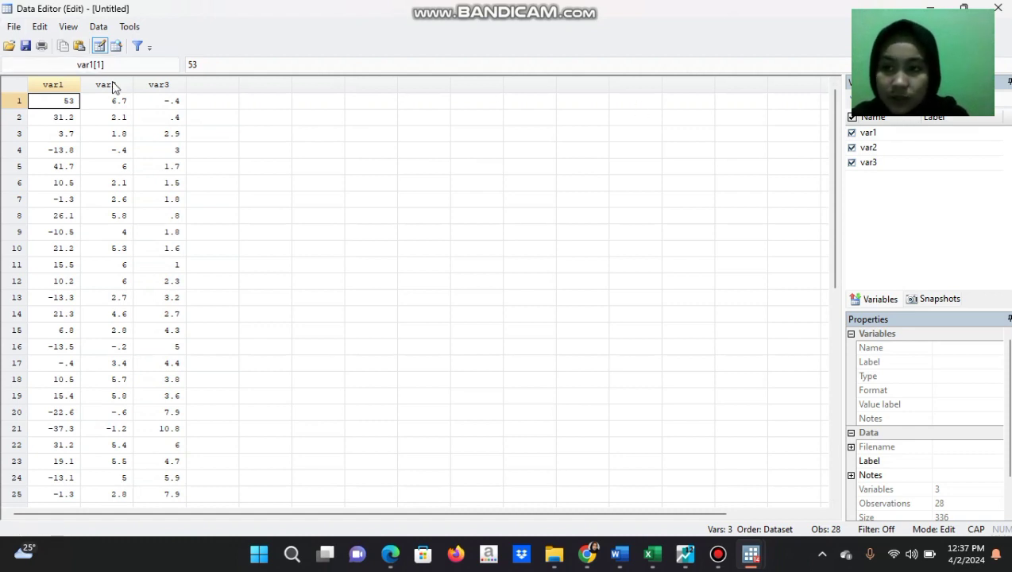
Step: Rename the variable var1 to Y and give it the label RR
click(876, 135)
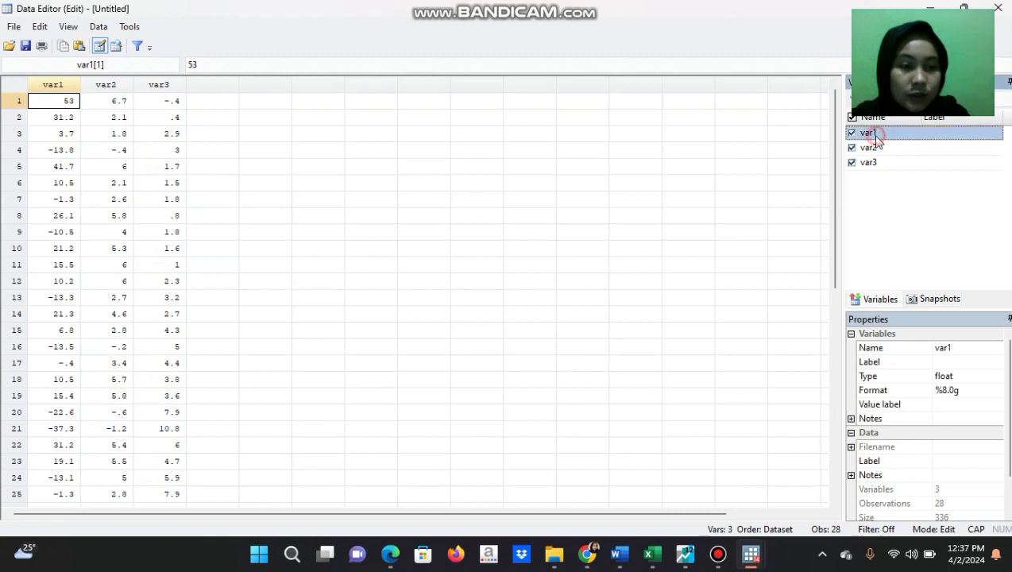
click(947, 347)
key(BackSpace)
key(BackSpace)
key(BackSpace)
key(BackSpace)
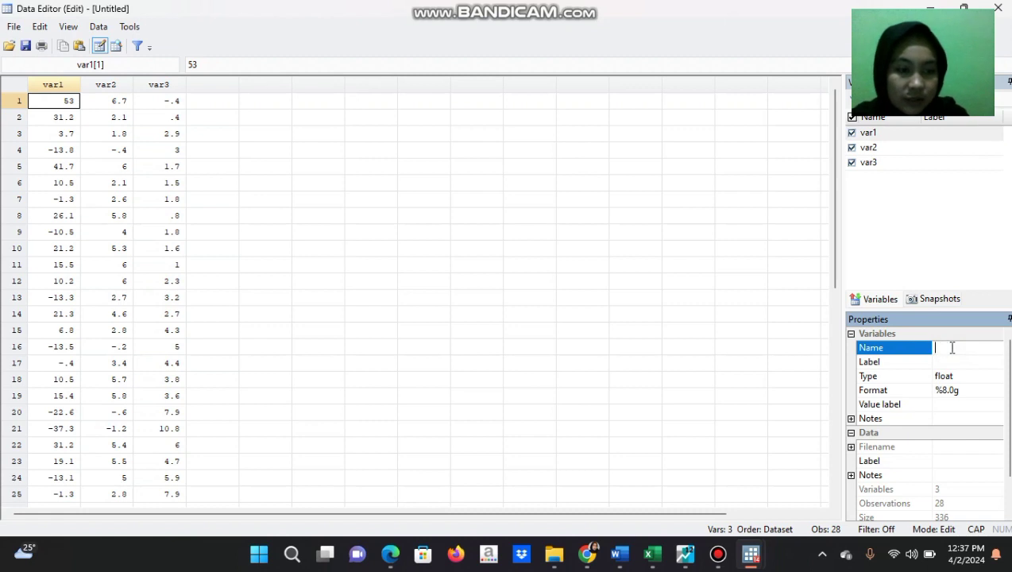
text(Y)
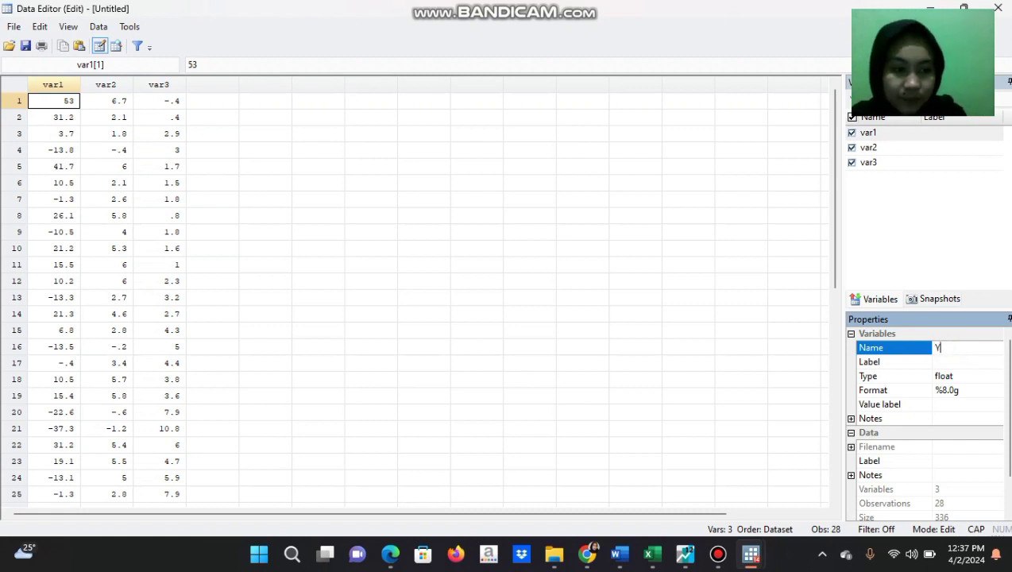
click(951, 360)
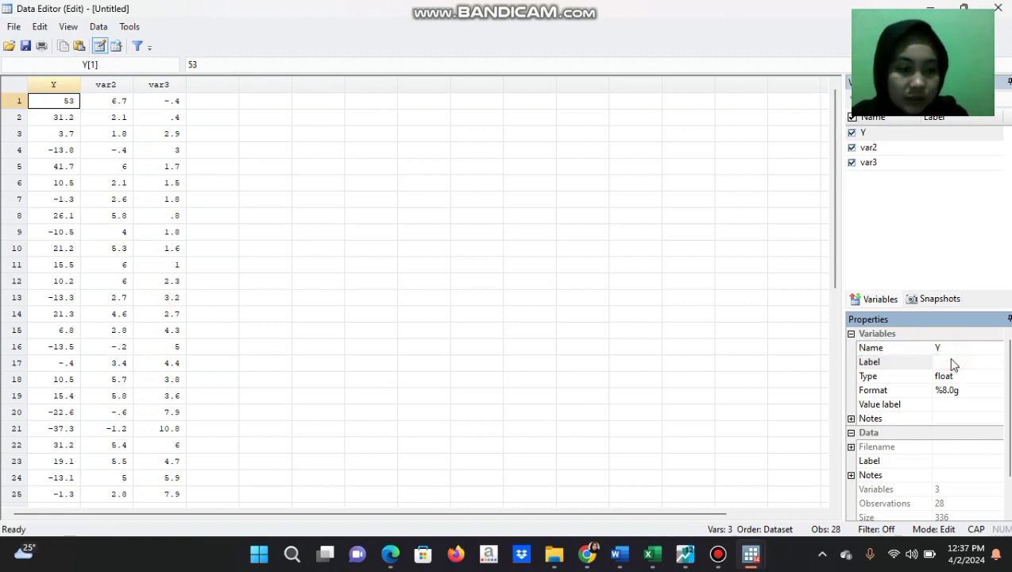
text(RR)
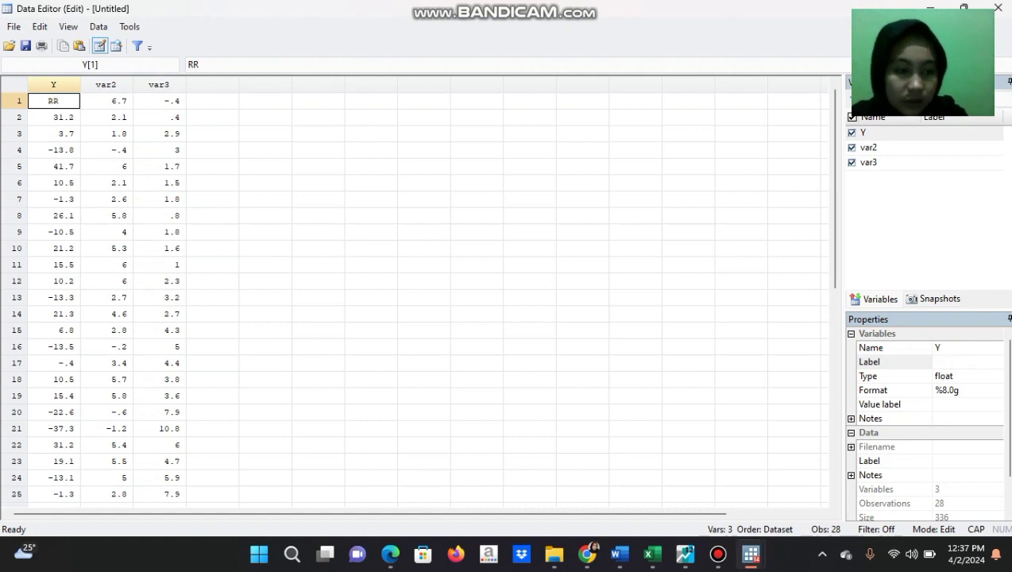
click(955, 362)
text(RR)
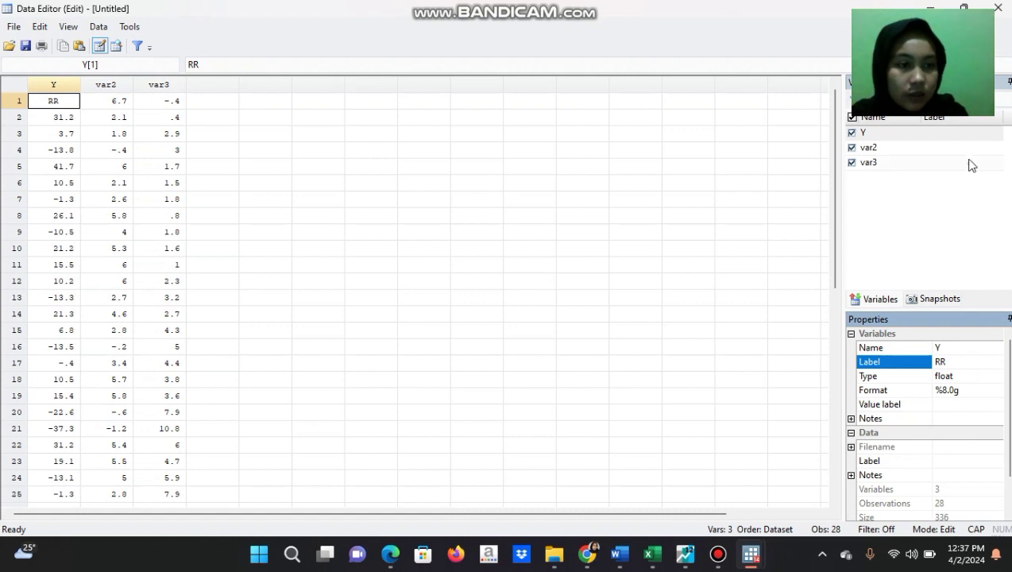
Step: Rename the variable var2 to X1 and give it the label PERTUMBUHAN
click(961, 153)
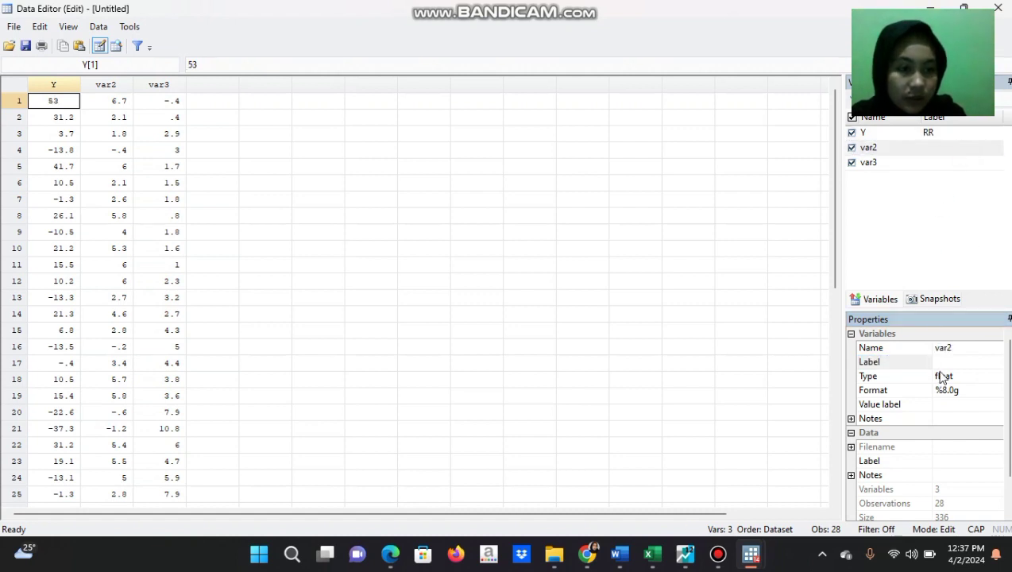
click(955, 348)
key(BackSpace)
key(BackSpace)
key(BackSpace)
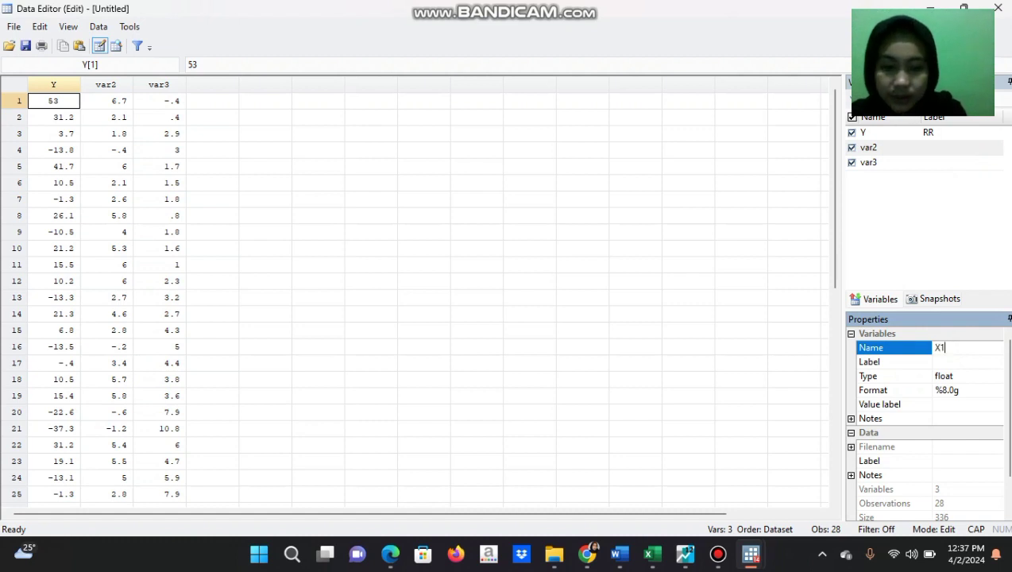
click(950, 362)
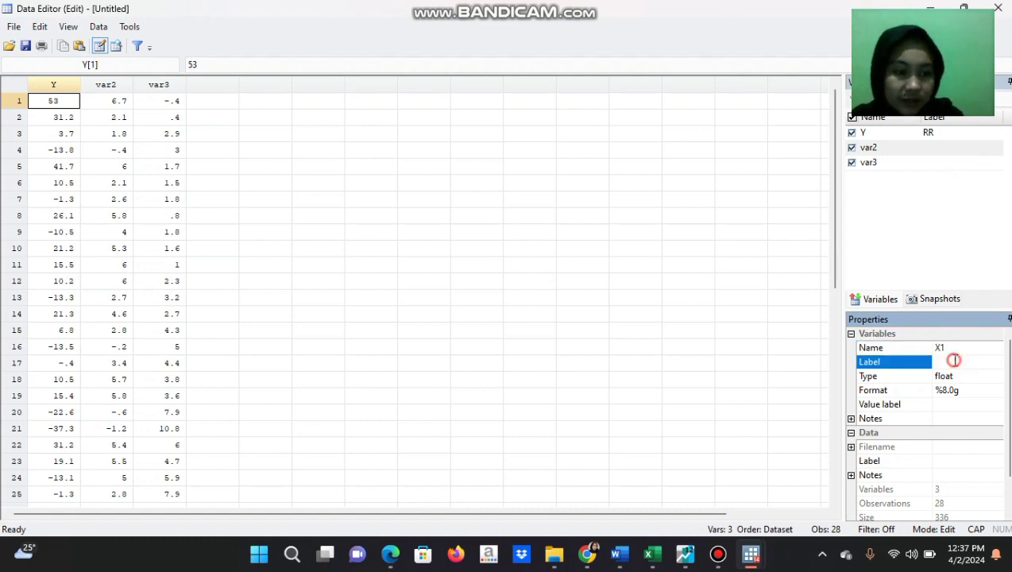
click(955, 361)
text(PERTUMBUHAN)
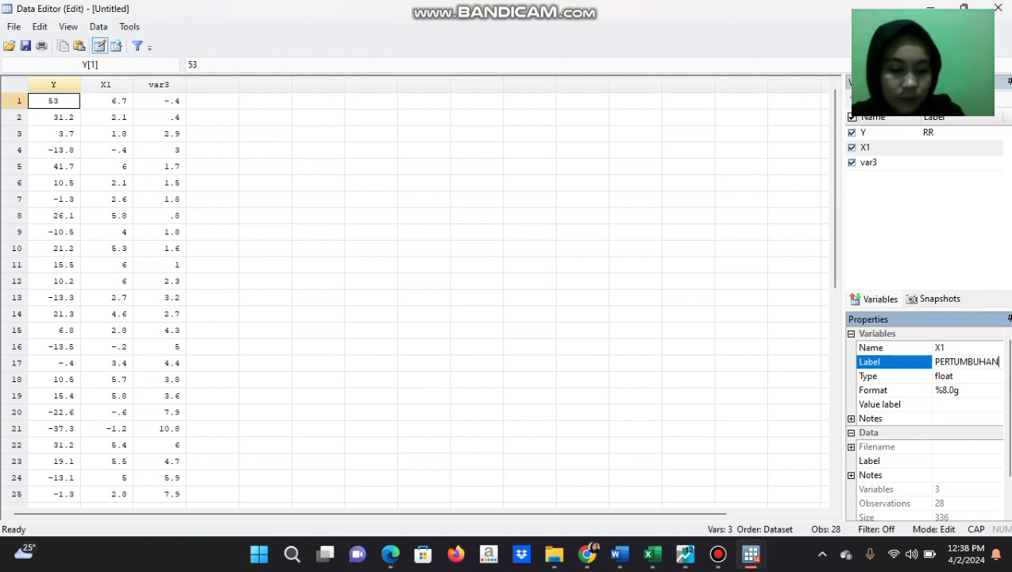
click(981, 321)
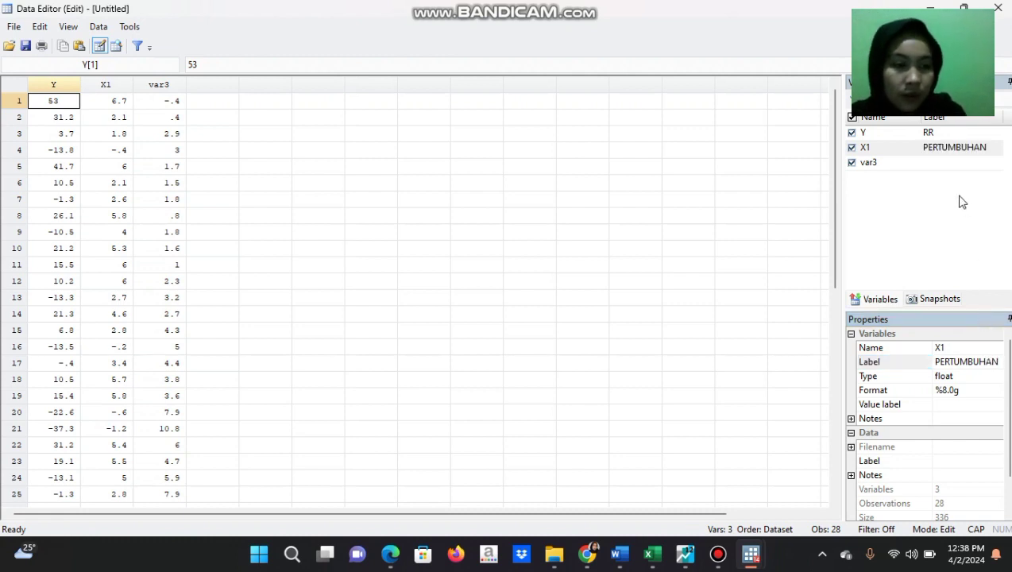
Step: Rename the variable var3 to X2 and give it the label INFLASI
click(894, 163)
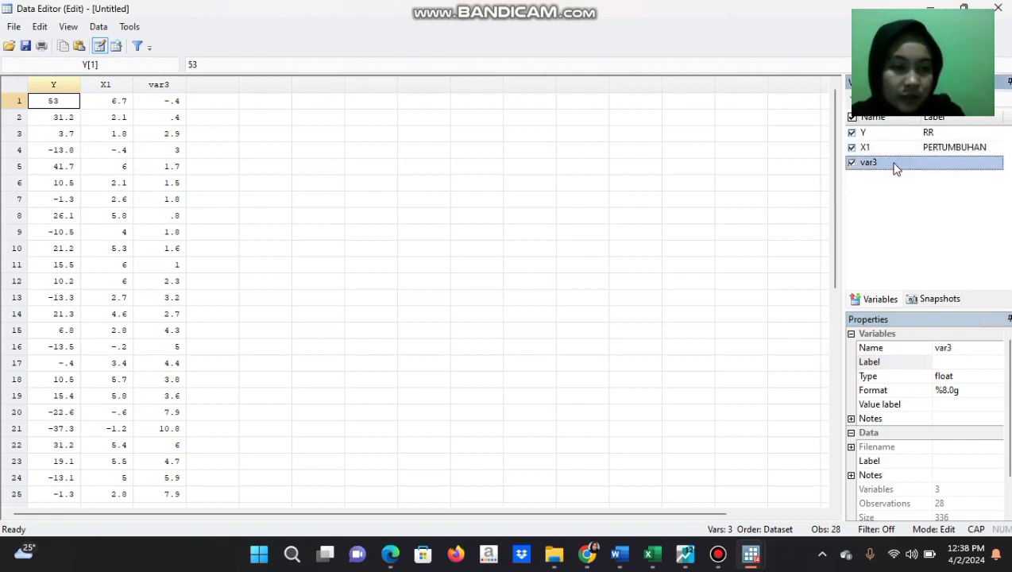
click(945, 350)
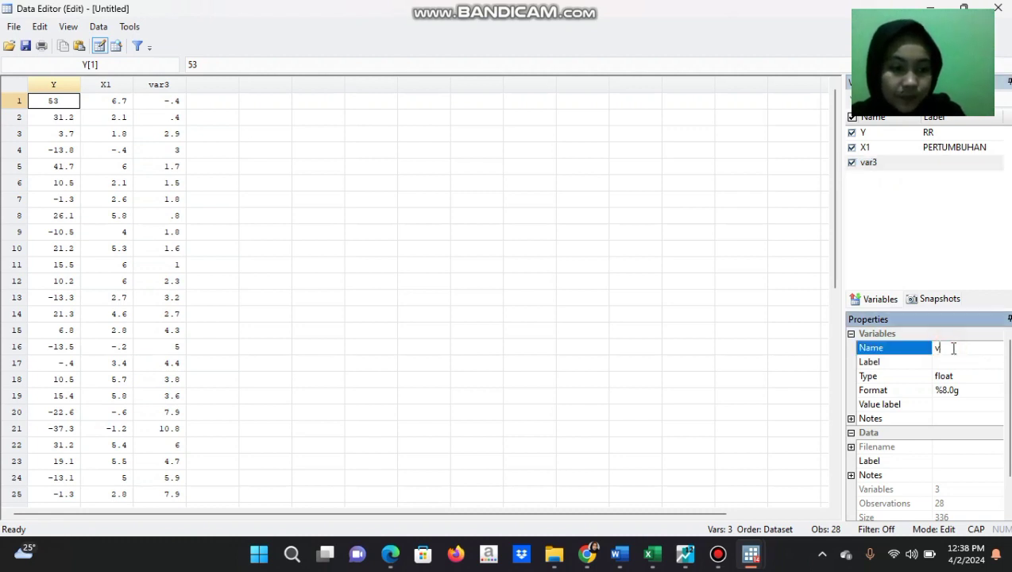
text(X2)
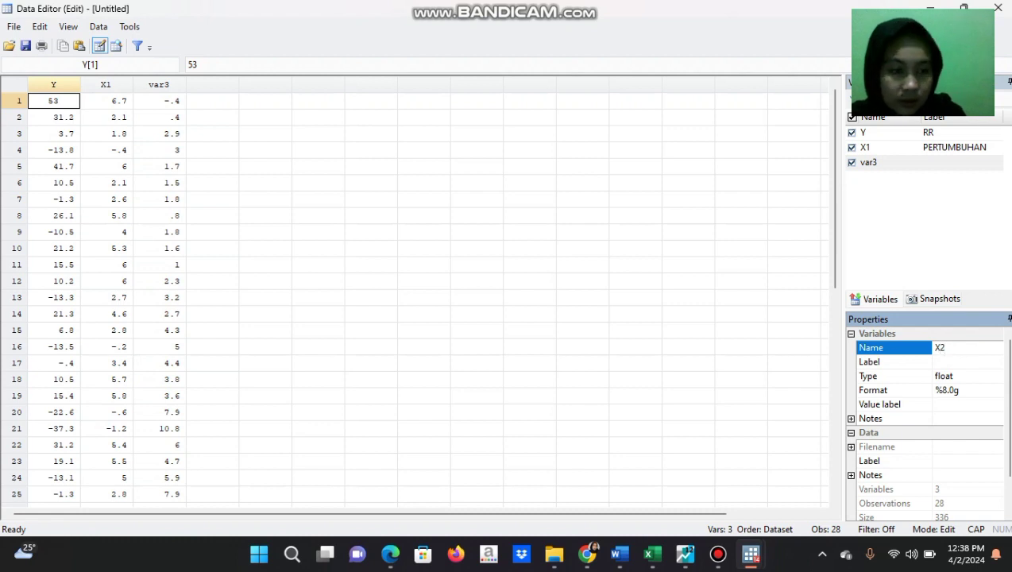
click(954, 363)
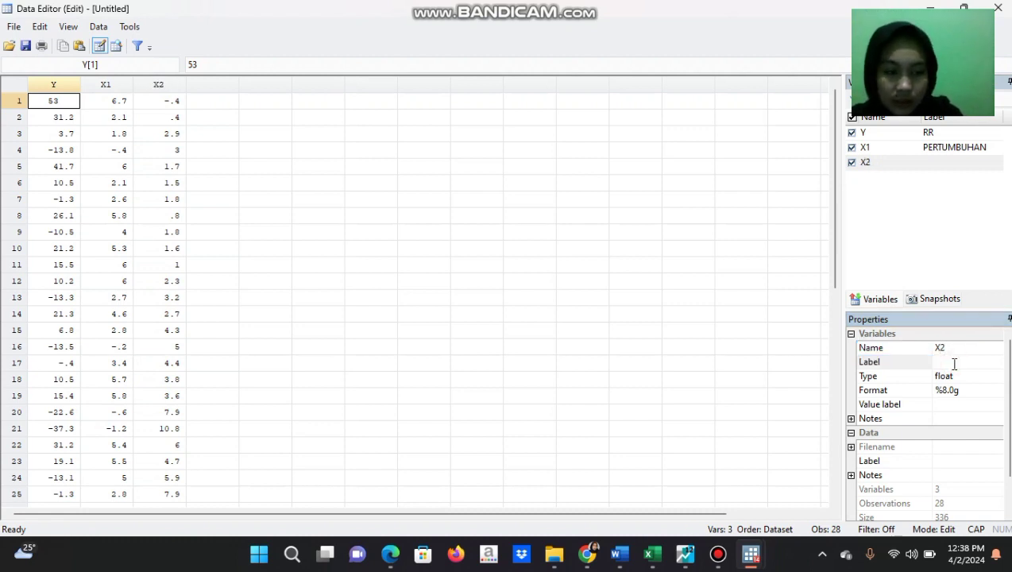
click(954, 363)
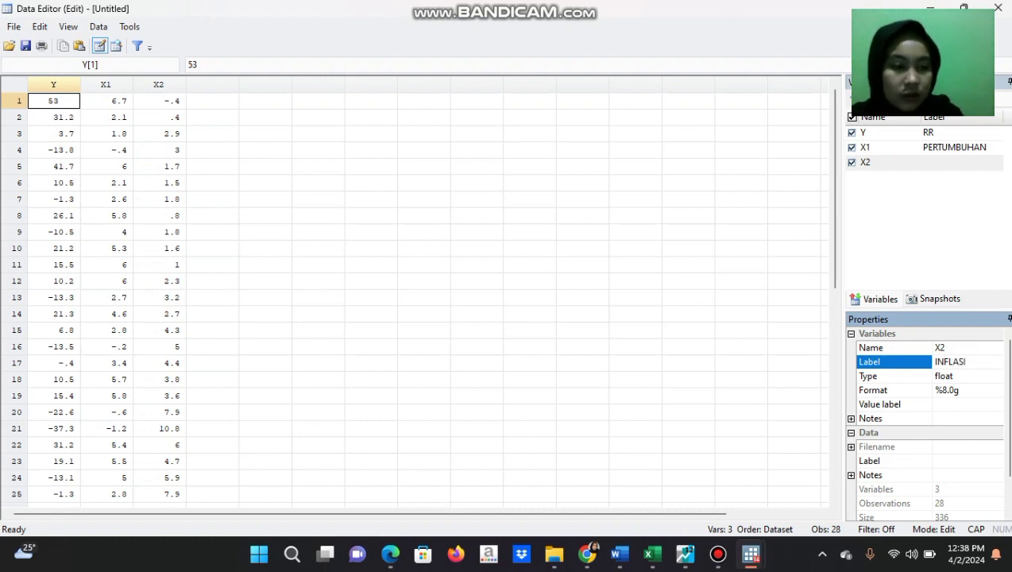
key(Return)
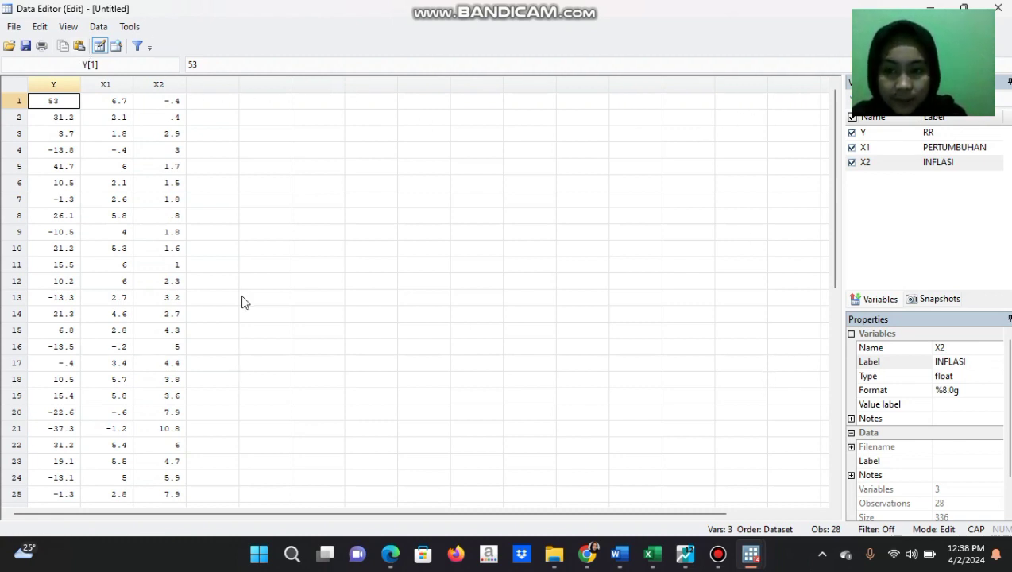
Step: Switch from the Data Editor to Stata's main window, ready for entering a command
mouse_move(750, 554)
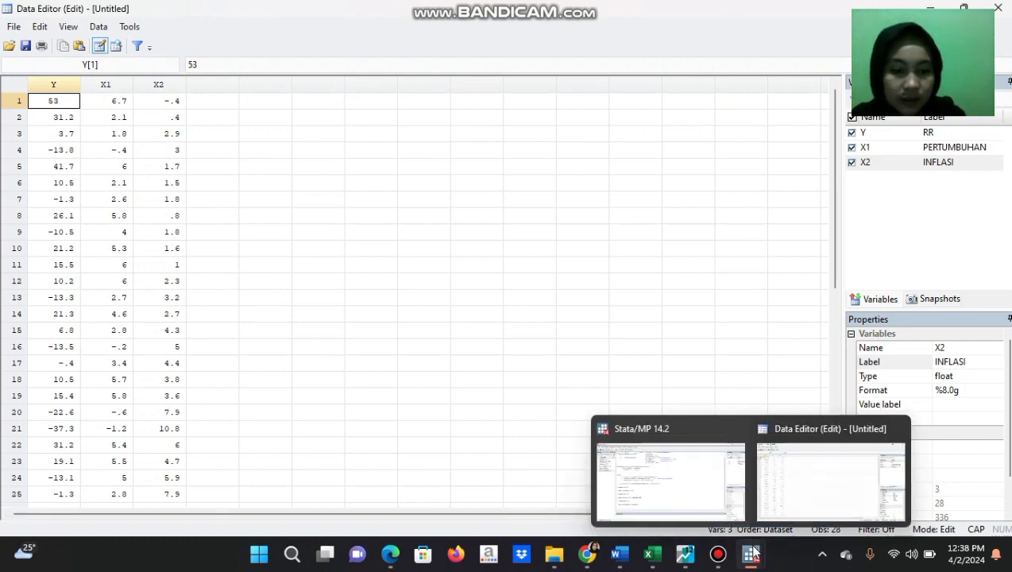
click(679, 467)
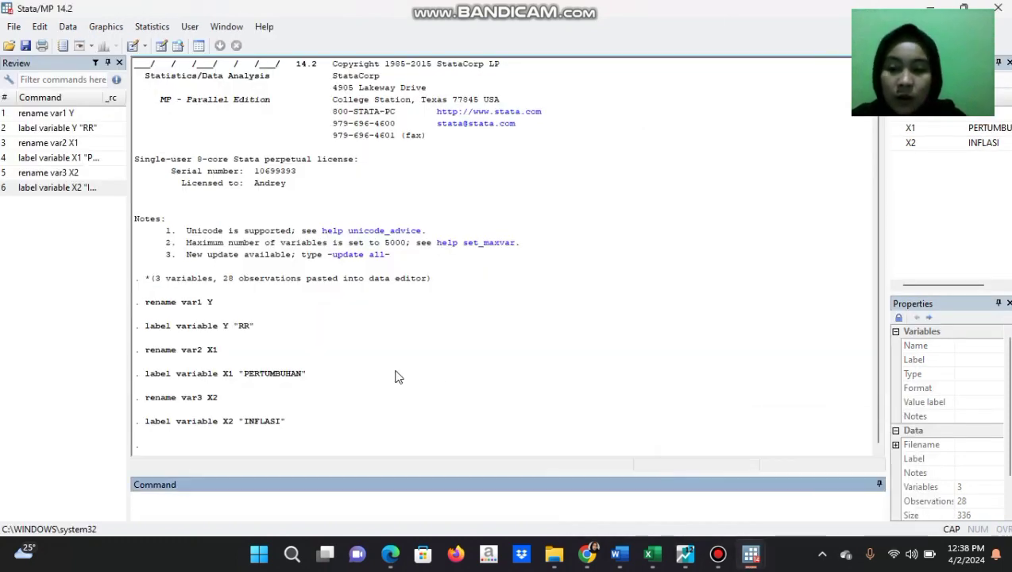
click(192, 497)
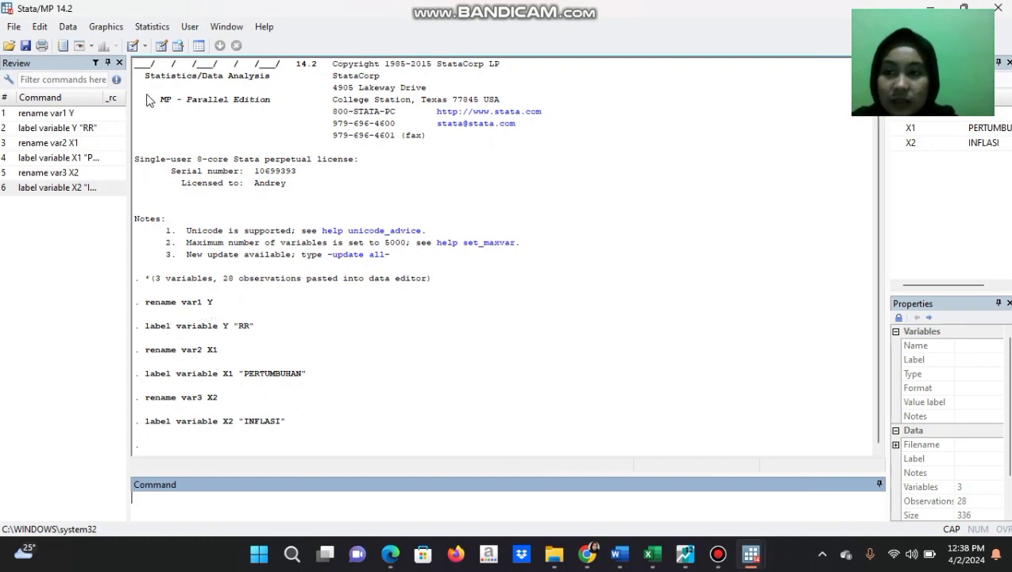
click(15, 28)
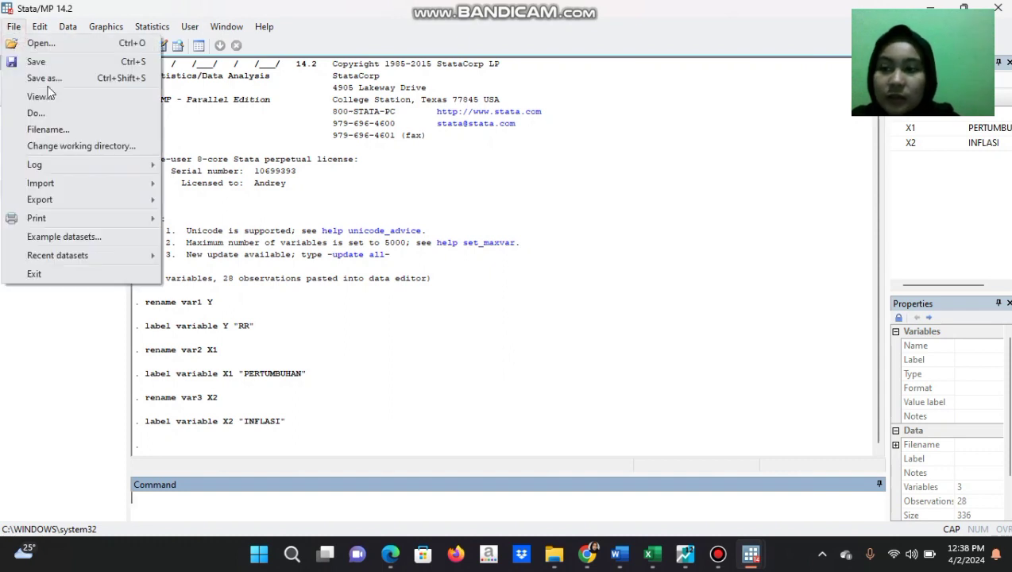
mouse_move(88, 187)
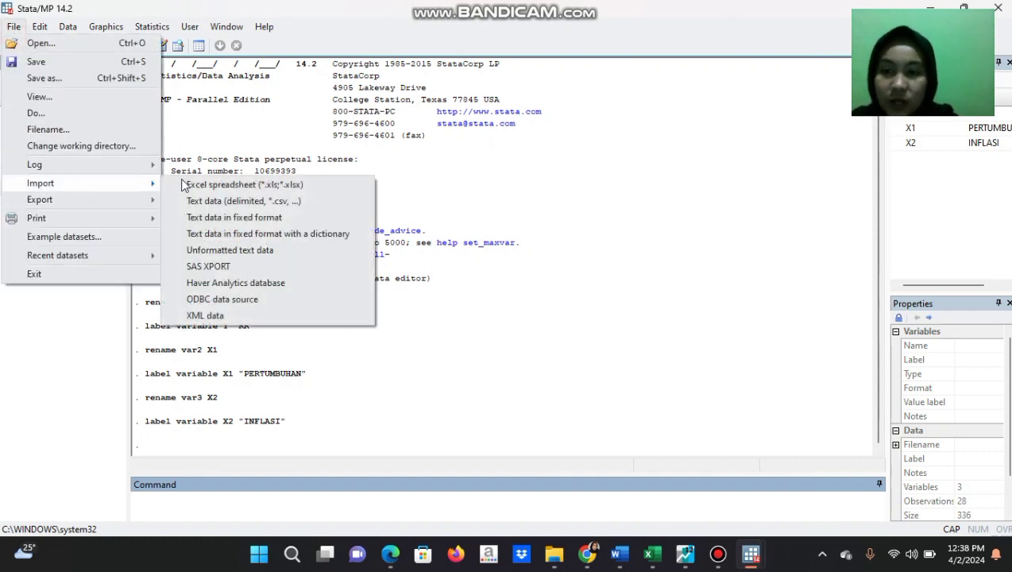
key(Escape)
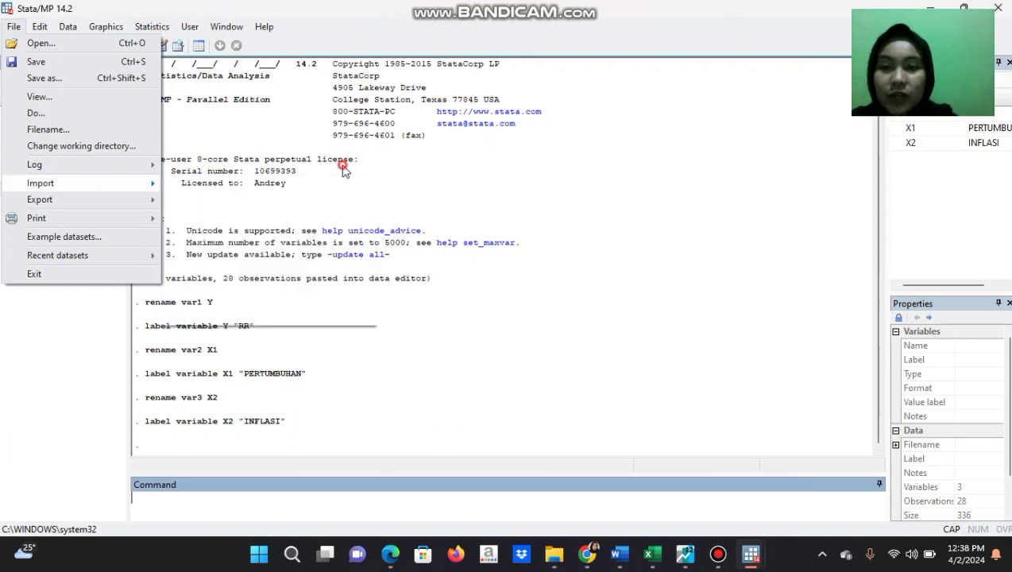
key(Escape)
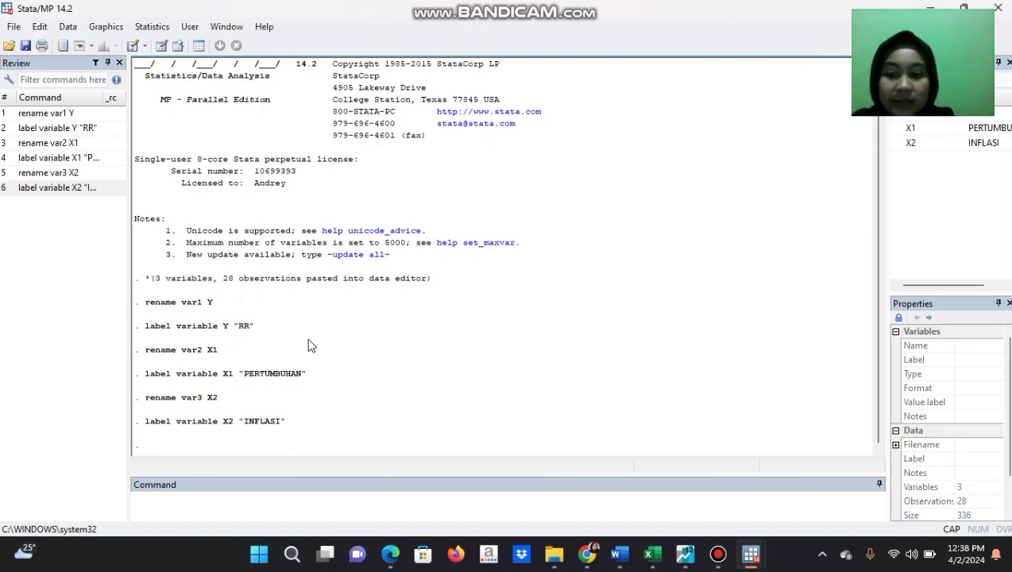
Step: Run the linear regression of Y on X1 and X2 with the command reg Y X1 X2
click(177, 505)
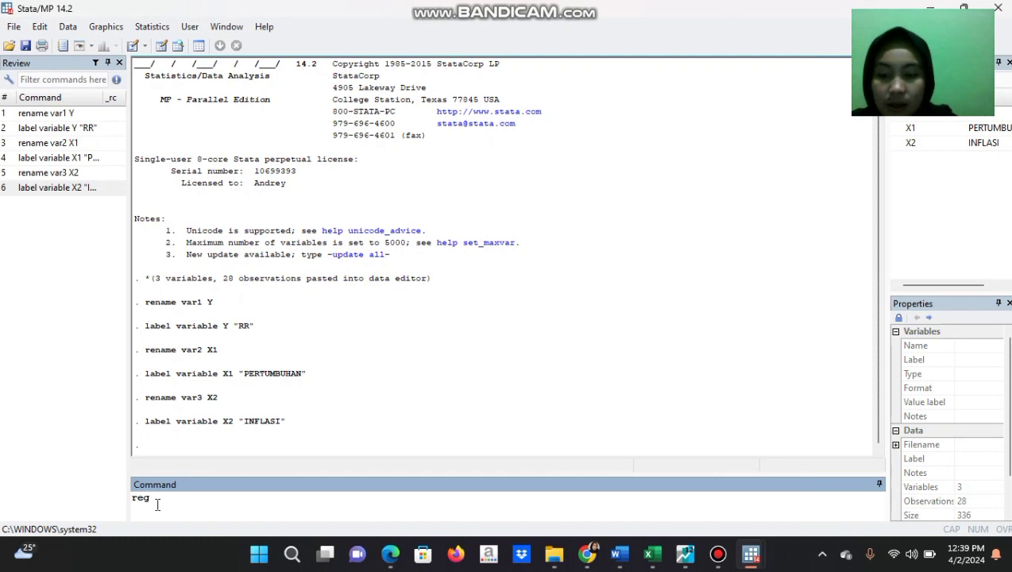
double_click(901, 118)
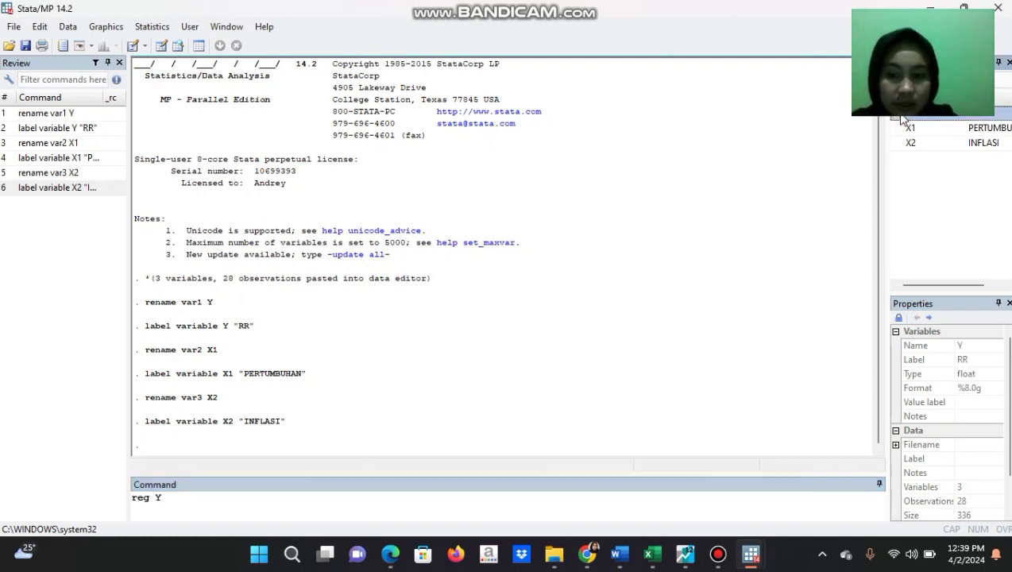
double_click(897, 129)
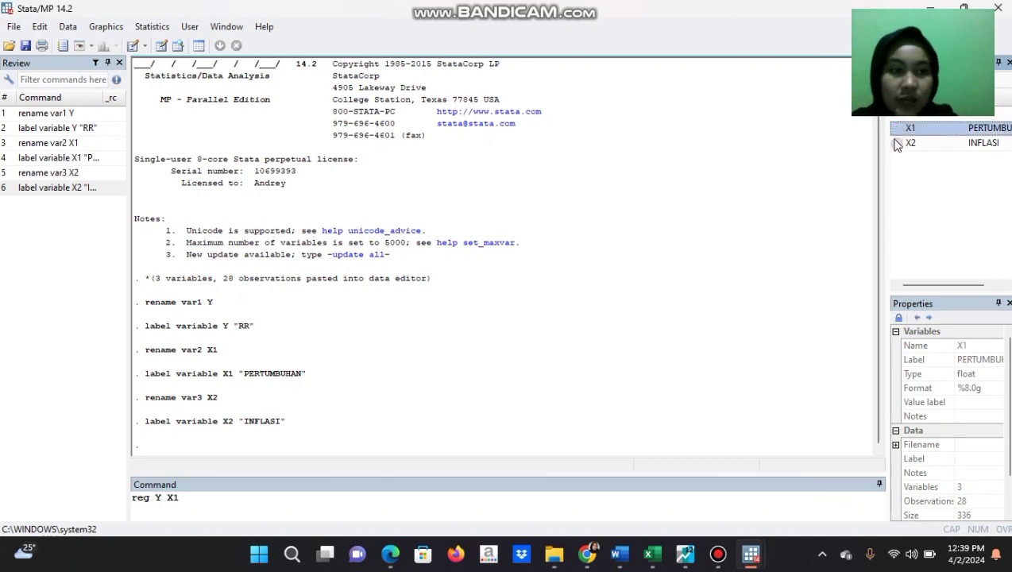
double_click(897, 144)
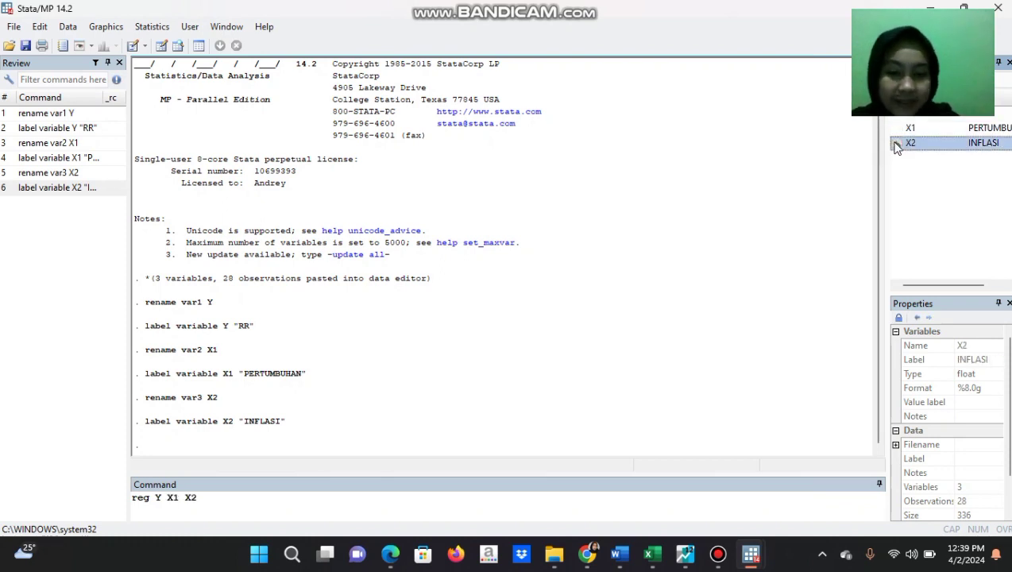
key(Return)
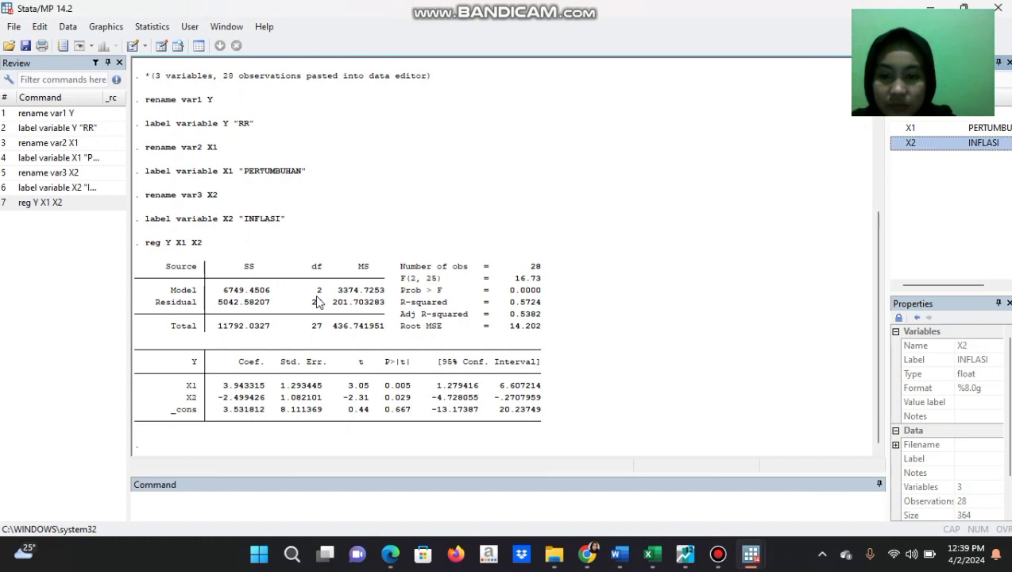
click(151, 28)
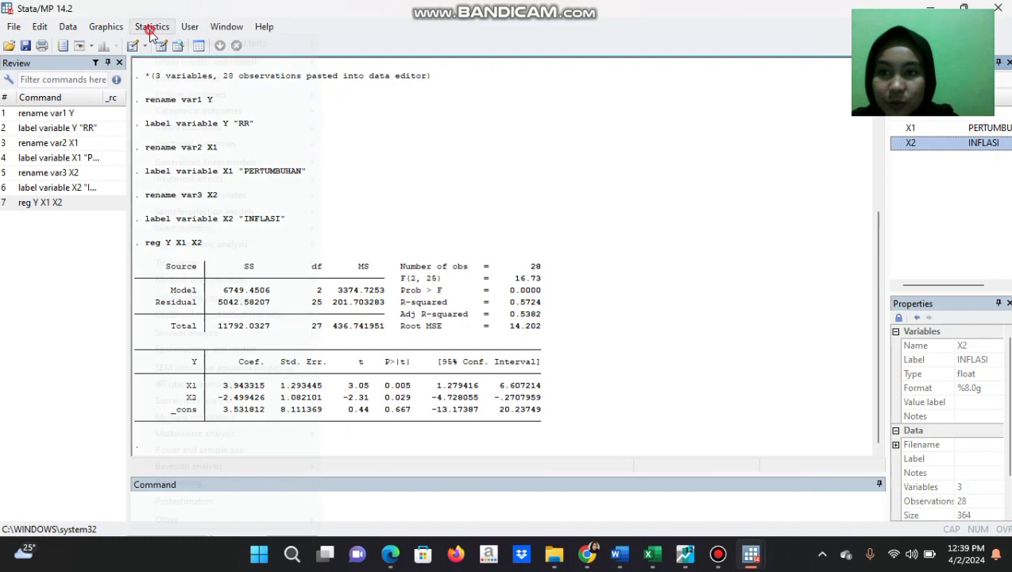
mouse_move(171, 62)
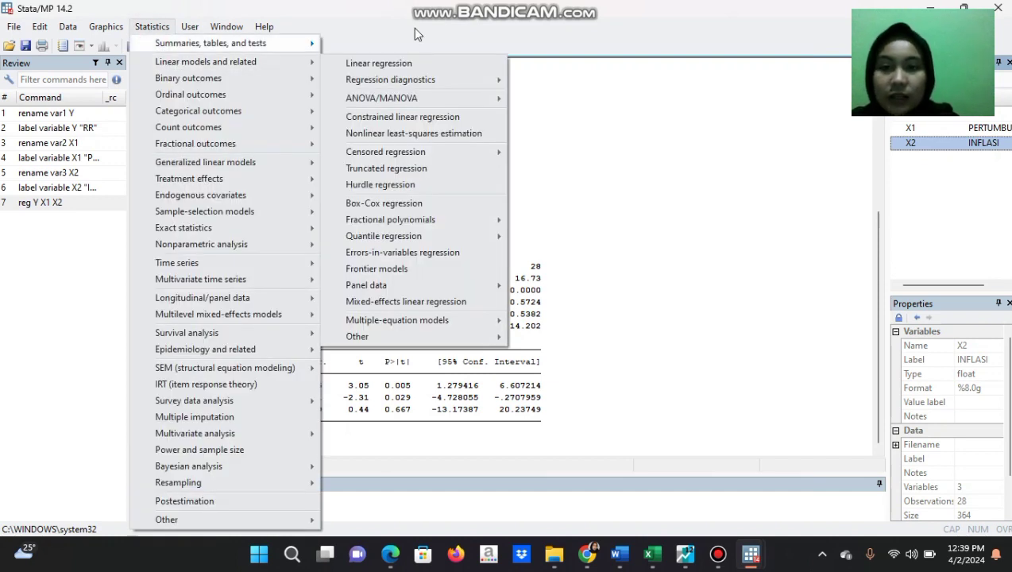
mouse_move(287, 66)
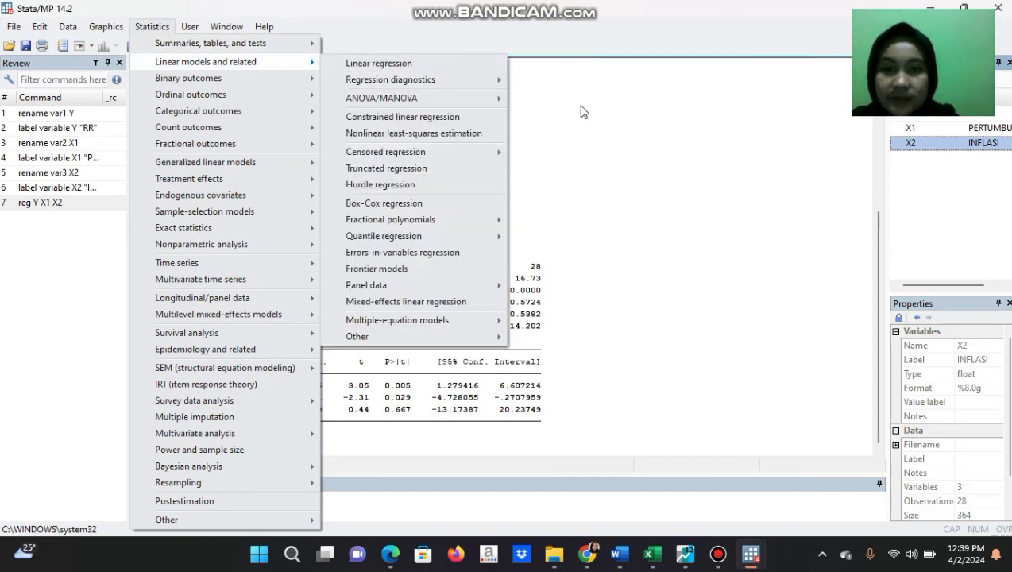
click(626, 131)
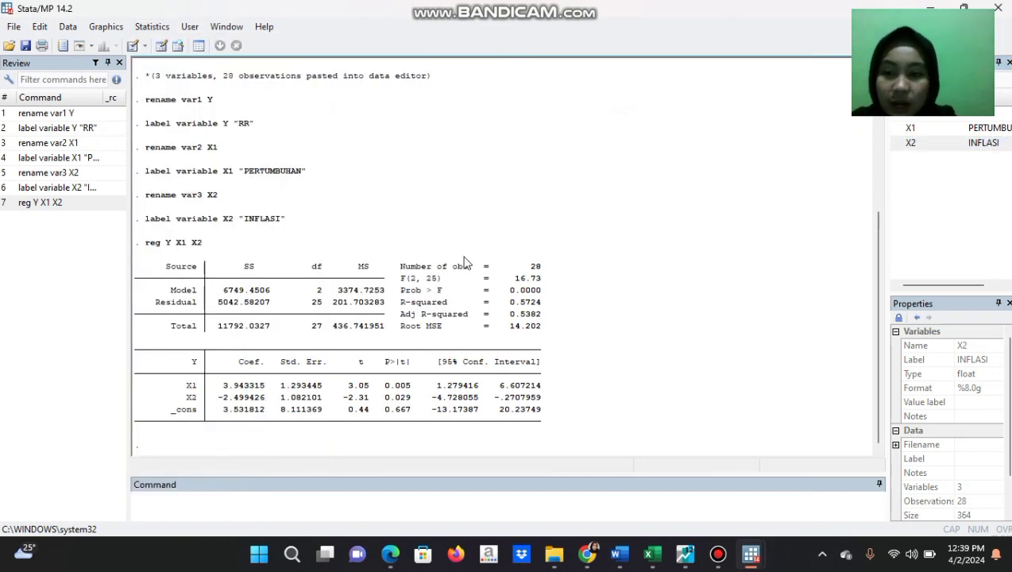